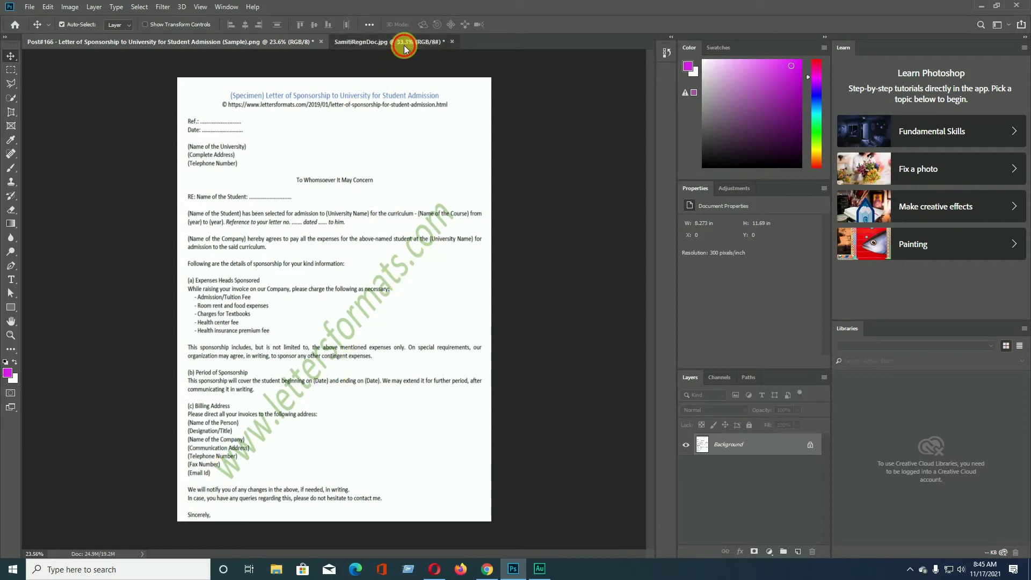
Step: Switch between the certificate and the letter, and dismiss the locked Background warning
{"action": "left_click", "coordinate": [395, 42]}
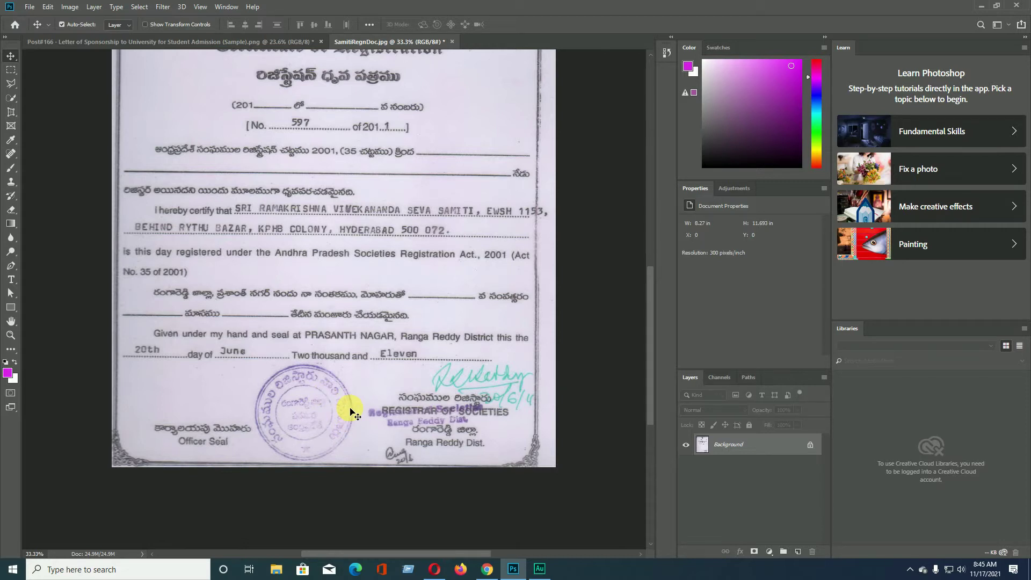
{"action": "left_click", "coordinate": [231, 41]}
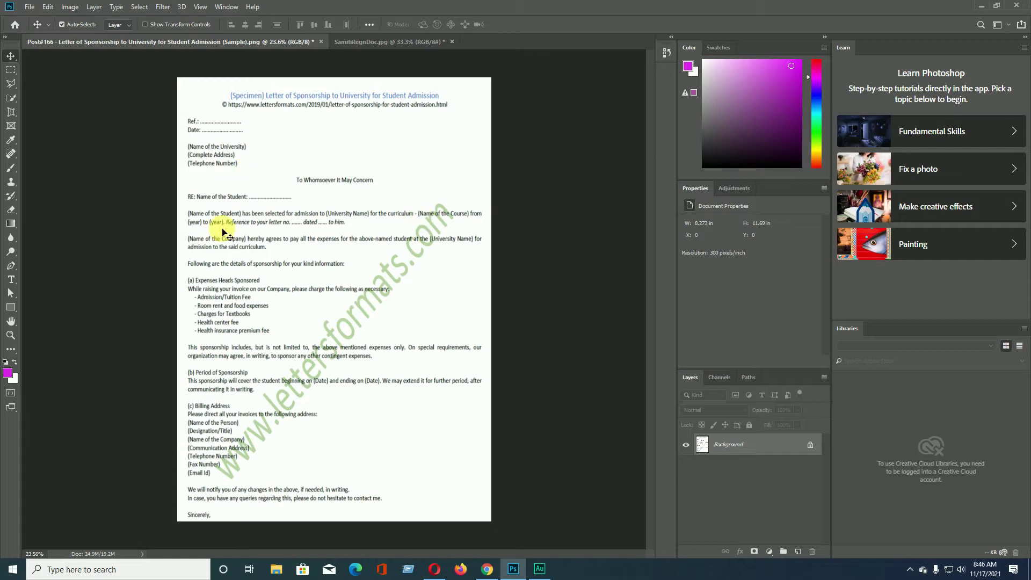
{"action": "left_click_drag", "start_coordinate": [342, 343], "coordinate": [352, 316]}
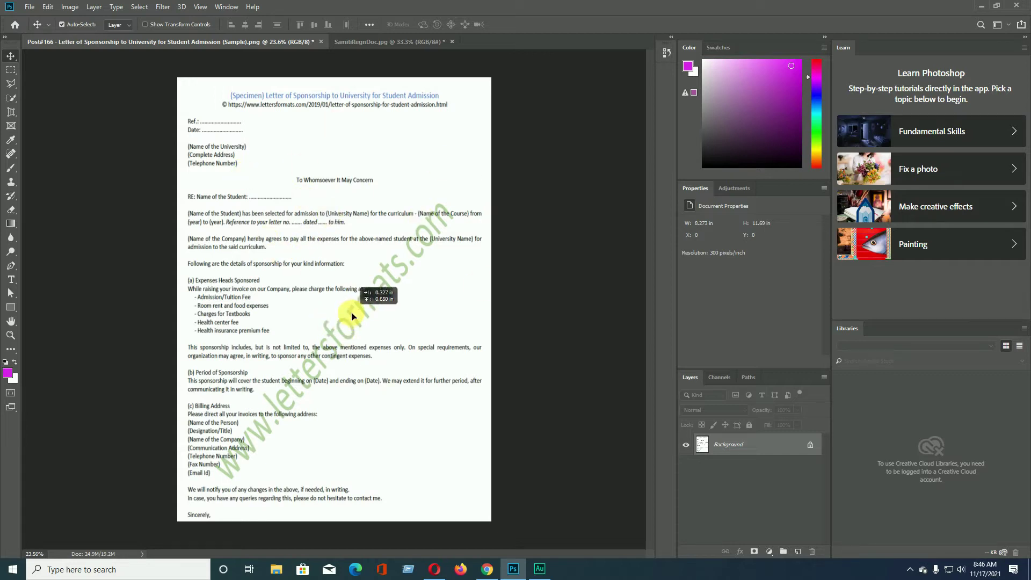
{"action": "left_click", "coordinate": [620, 246]}
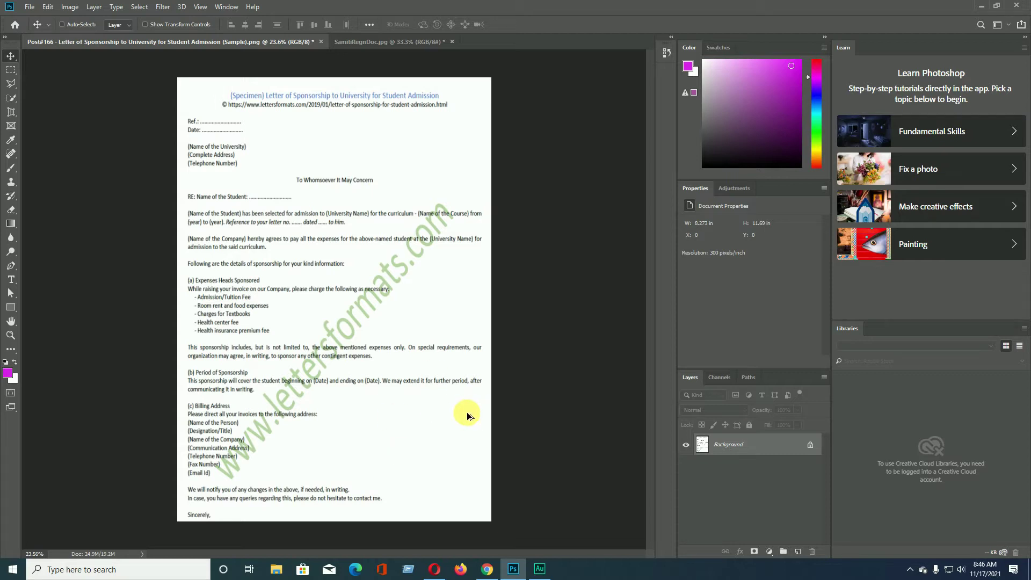
Step: Add a blank Layer 1 and a Levels adjustment with the black input raised to 58
{"action": "key", "text": "ctrl+shift+n"}
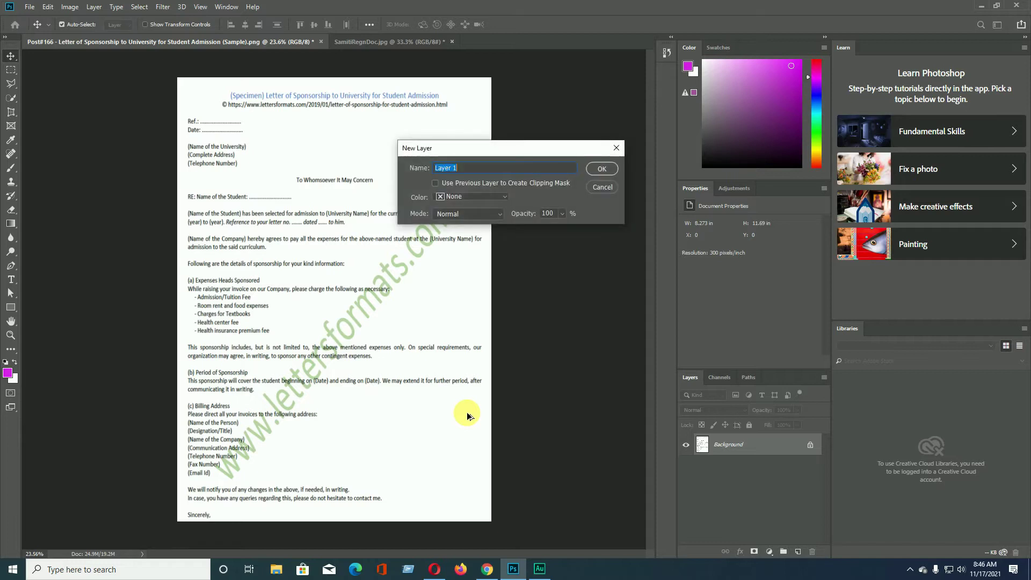
{"action": "key", "text": "Return"}
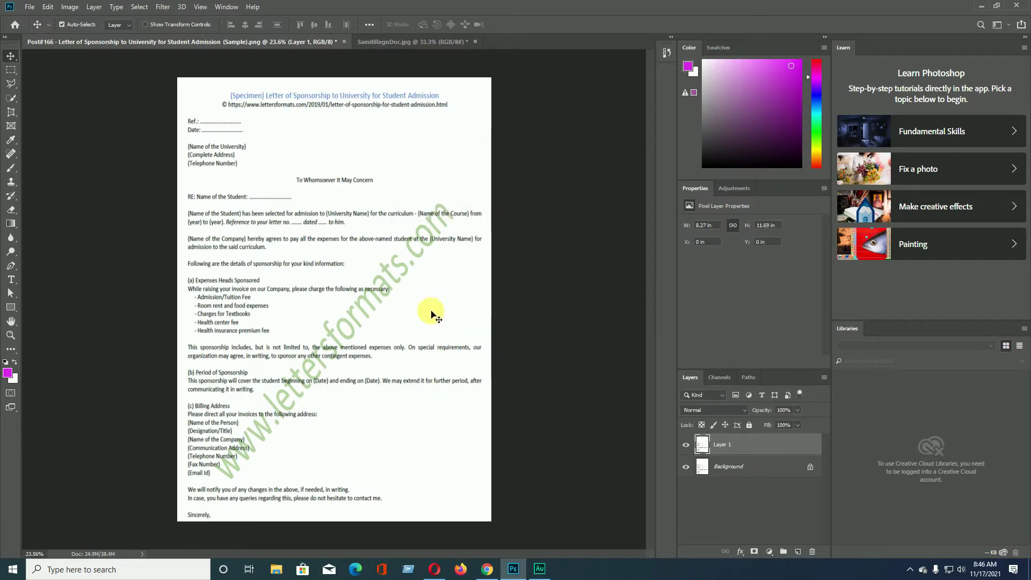
{"action": "left_click", "coordinate": [770, 552]}
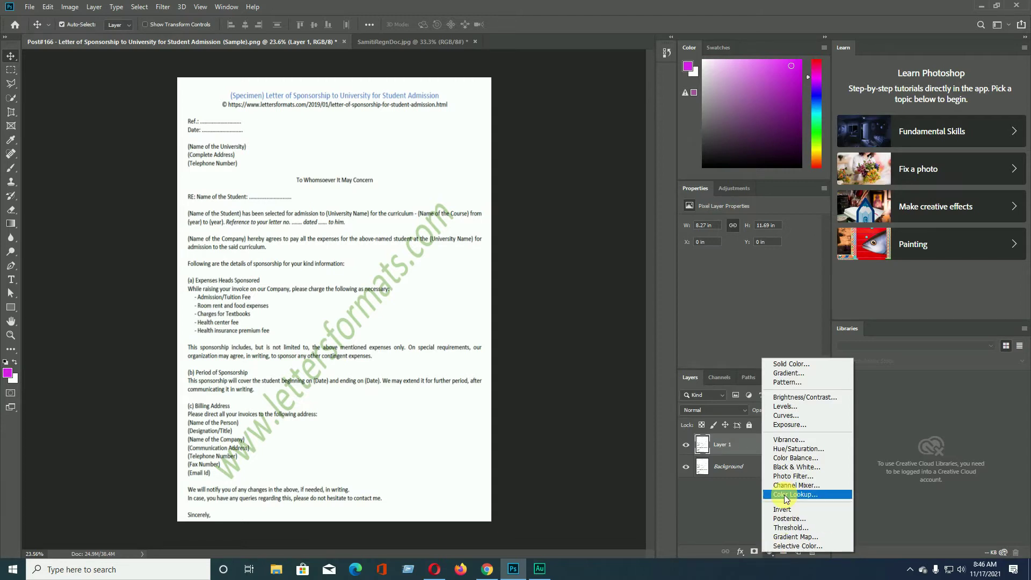
{"action": "left_click", "coordinate": [793, 411]}
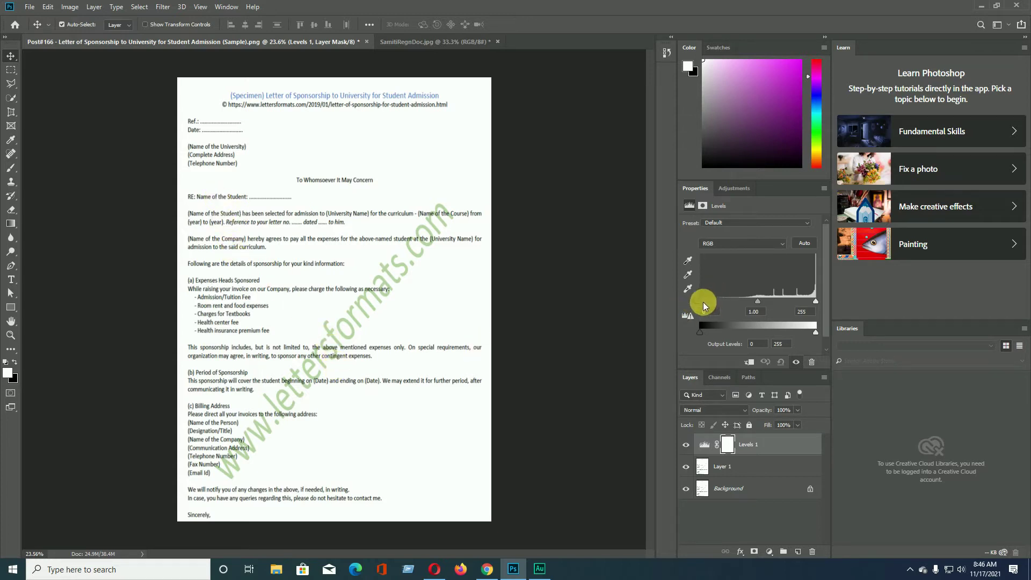
{"action": "left_click", "coordinate": [700, 302]}
{"action": "left_click_drag", "start_coordinate": [702, 302], "coordinate": [723, 302]}
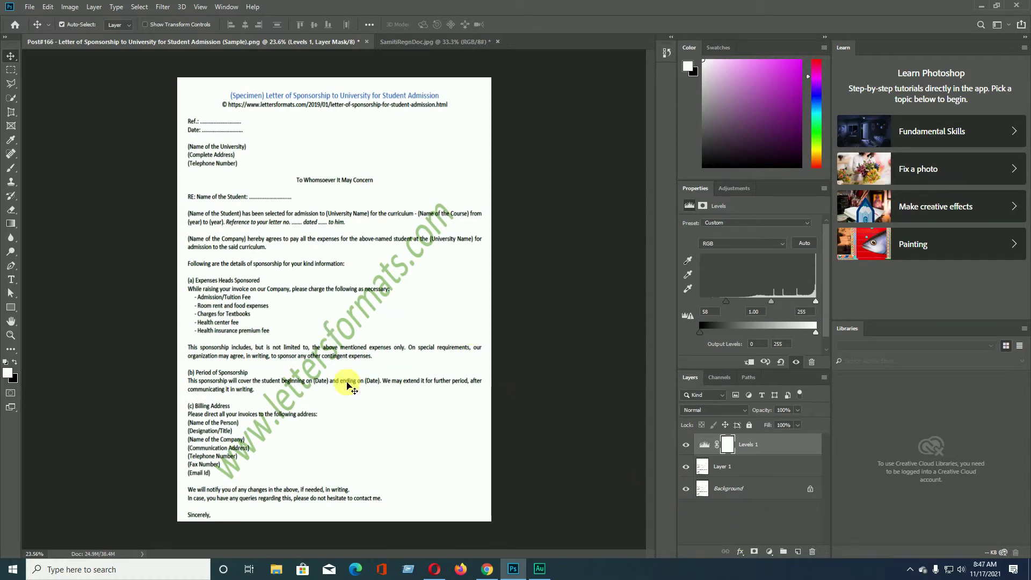
Step: Add a Black & White adjustment with Greens at 300 and Cyans at about 81
{"action": "left_click", "coordinate": [772, 553]}
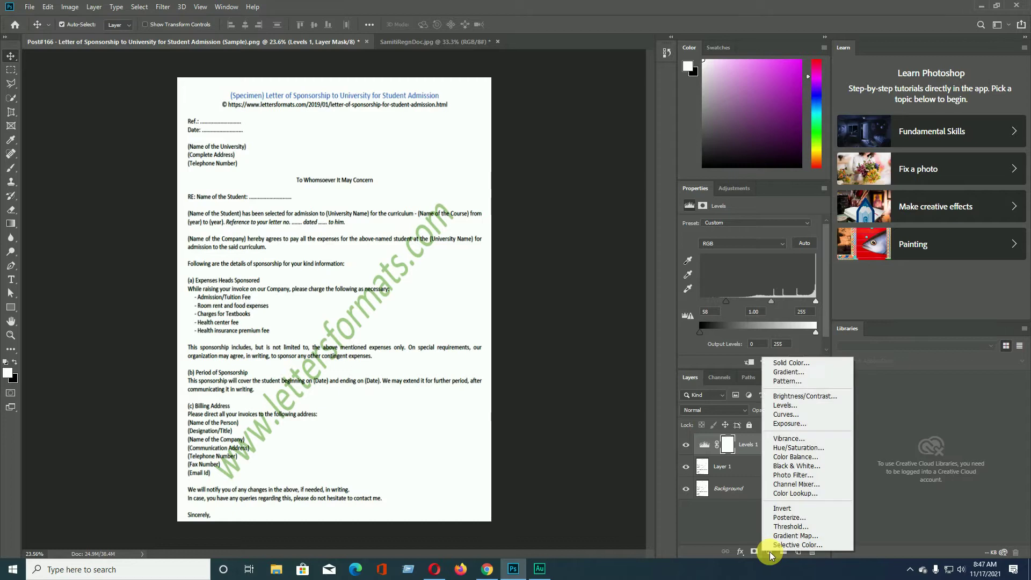
{"action": "left_click", "coordinate": [794, 467]}
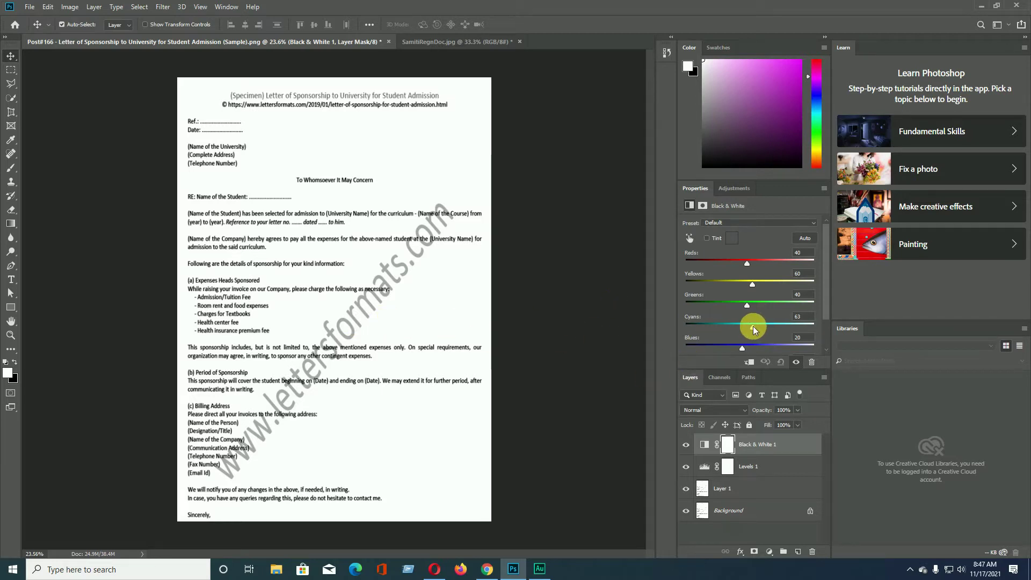
{"action": "left_click_drag", "start_coordinate": [758, 328], "coordinate": [806, 326]}
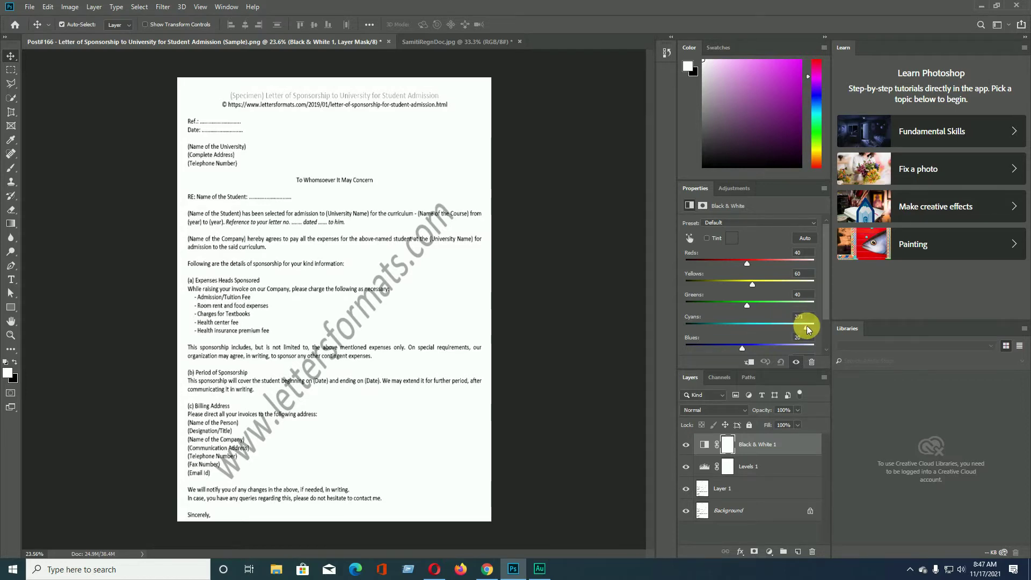
{"action": "left_click_drag", "start_coordinate": [745, 305], "coordinate": [806, 307]}
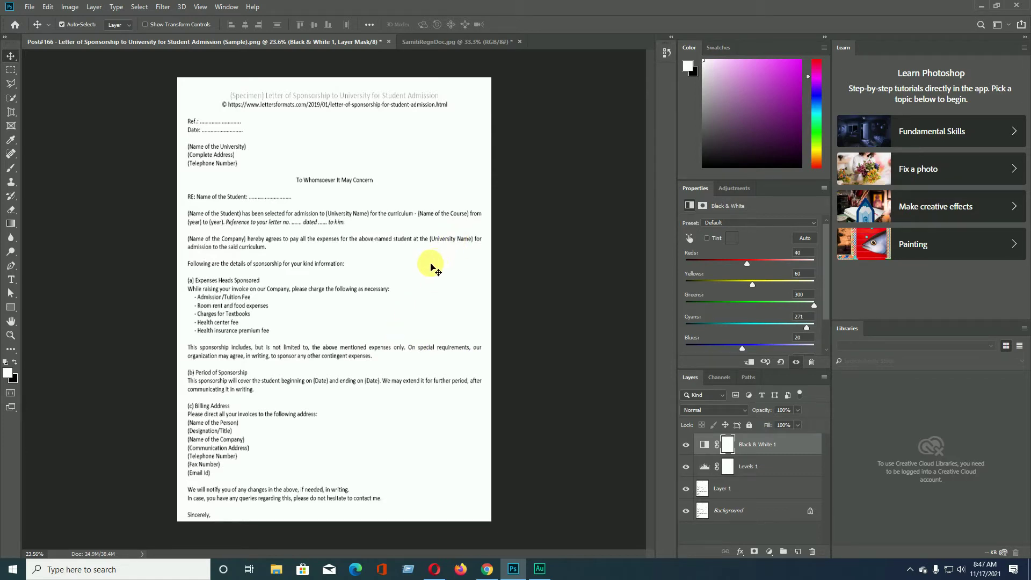
{"action": "left_click_drag", "start_coordinate": [806, 327], "coordinate": [758, 327]}
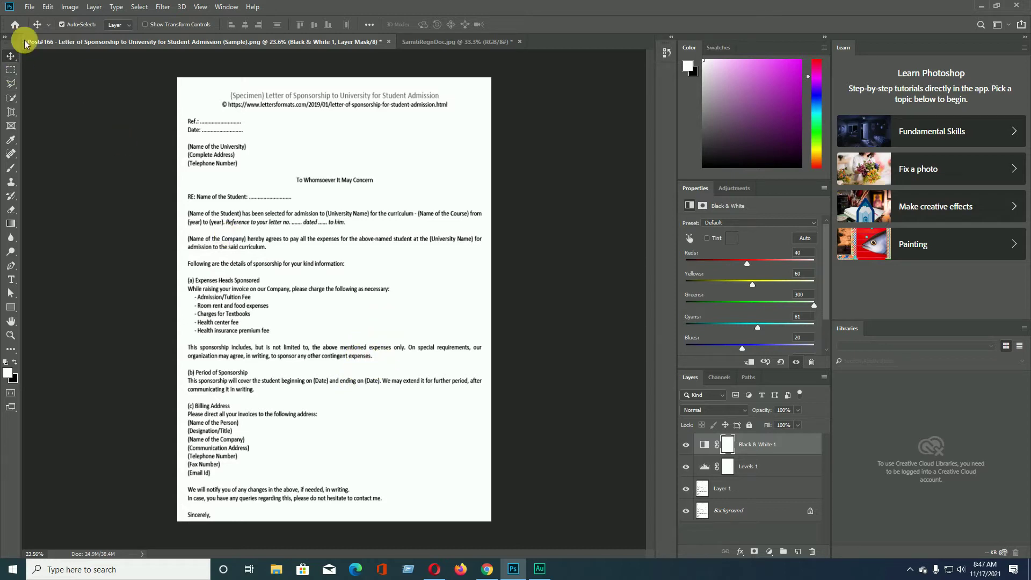
Step: Save the cleaned letter on the Desktop as the Photoshop PDF EDIT.pdf
{"action": "left_click", "coordinate": [30, 8]}
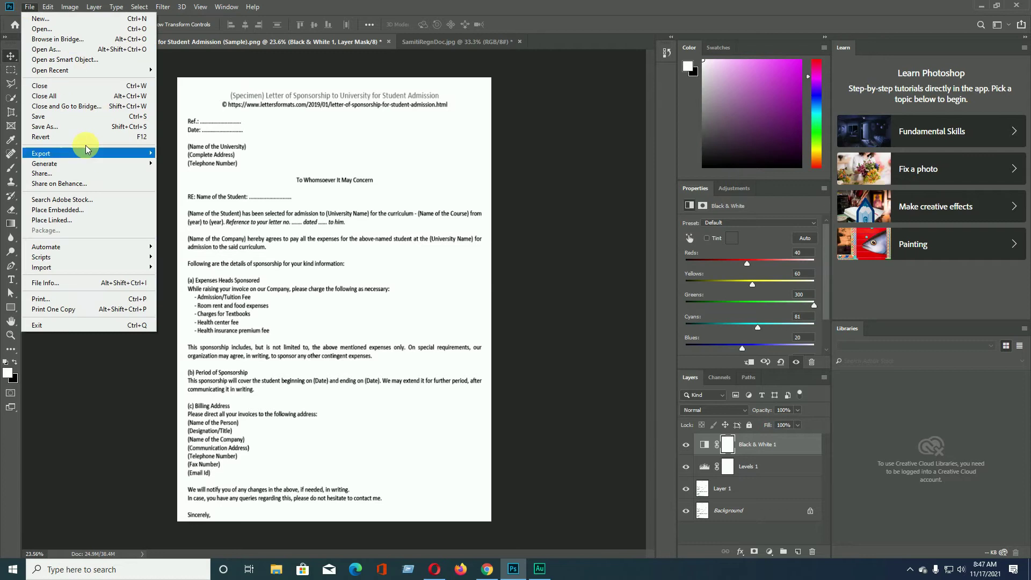
{"action": "left_click", "coordinate": [56, 129]}
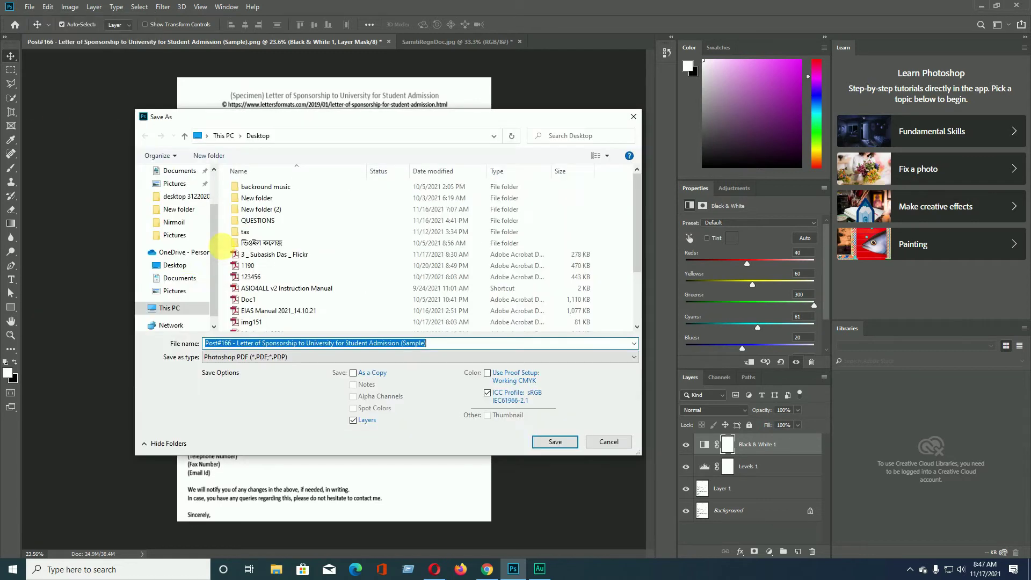
{"action": "scroll", "coordinate": [182, 206], "scroll_direction": "up", "scroll_amount": 3}
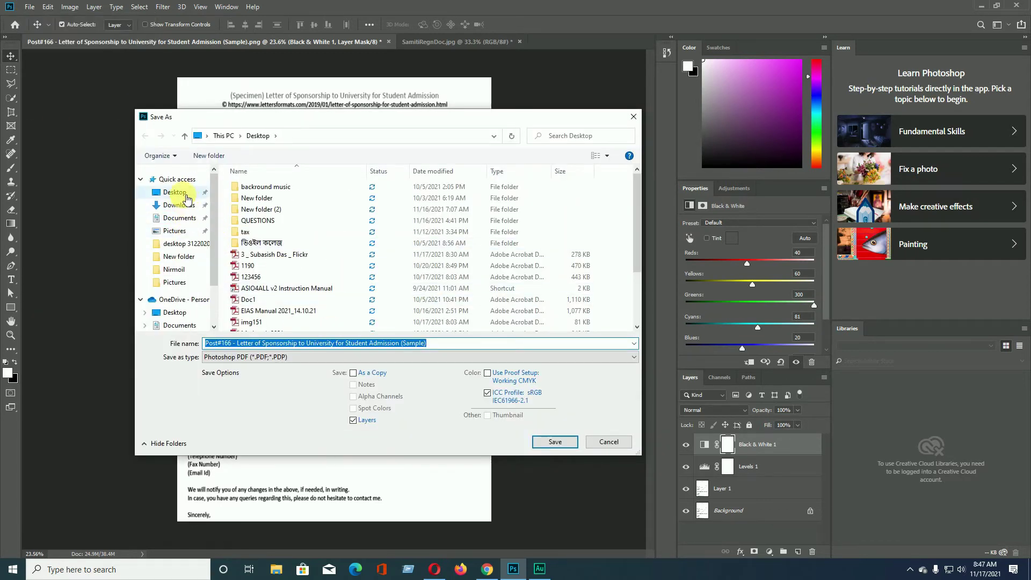
{"action": "left_click", "coordinate": [174, 192]}
{"action": "left_click", "coordinate": [450, 348]}
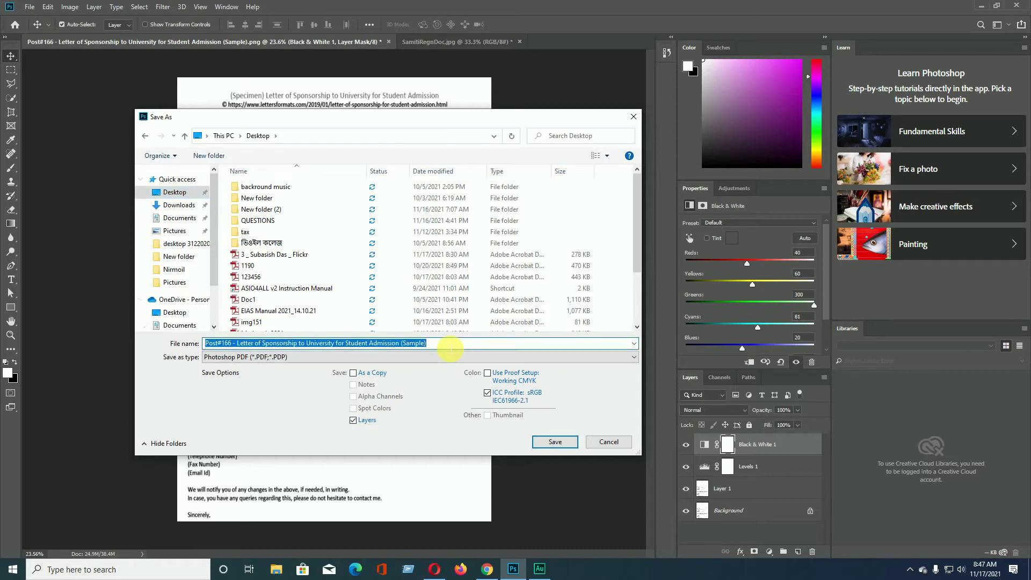
{"action": "type", "text": "E"}
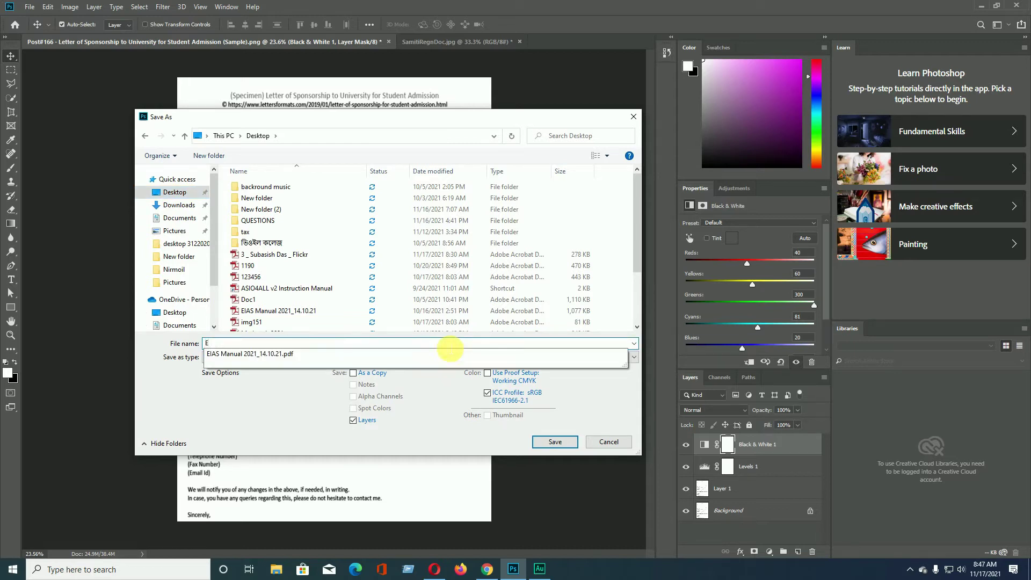
{"action": "type", "text": "DIT"}
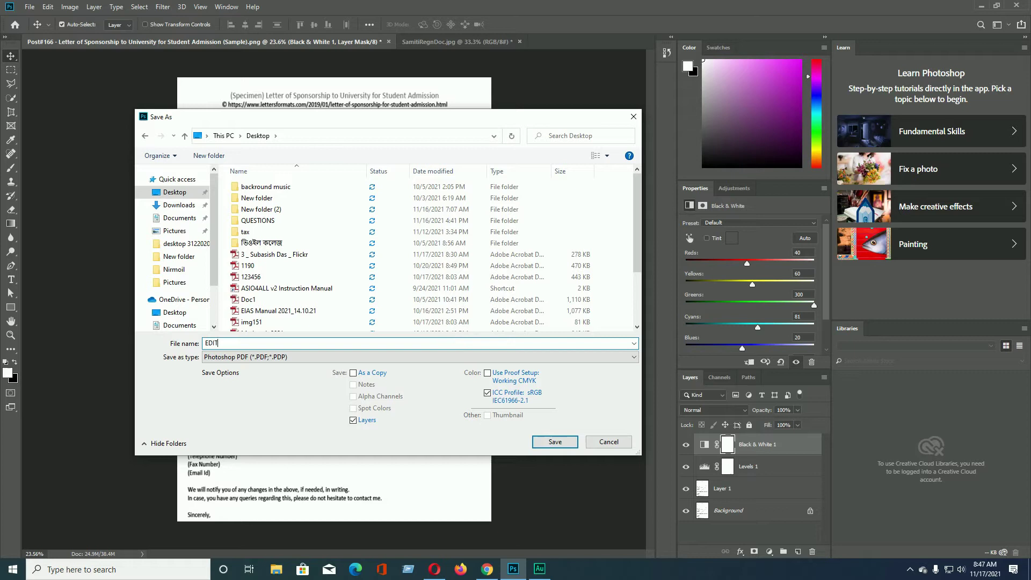
{"action": "left_click", "coordinate": [556, 441]}
{"action": "left_click", "coordinate": [528, 230]}
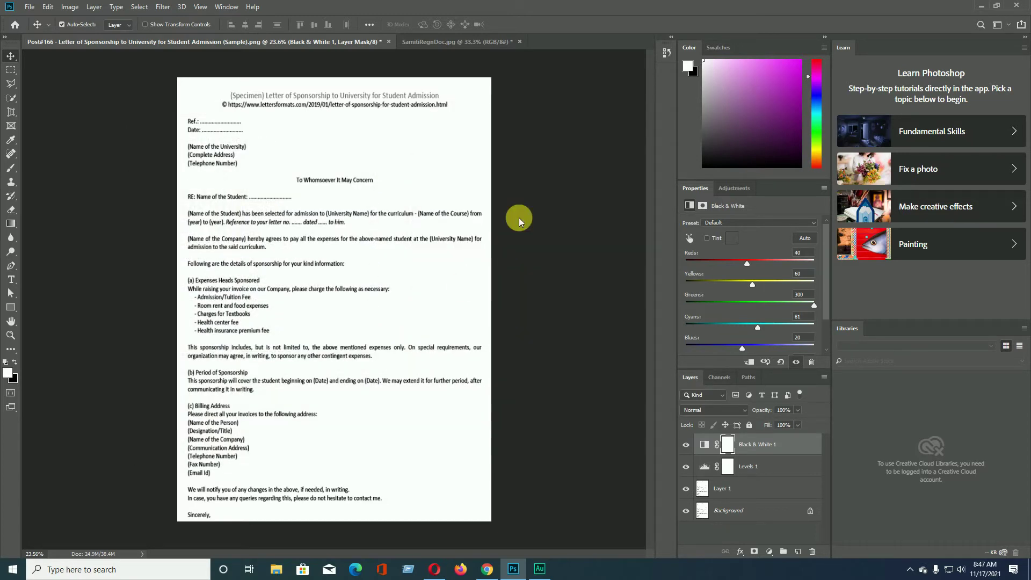
{"action": "left_click", "coordinate": [614, 373]}
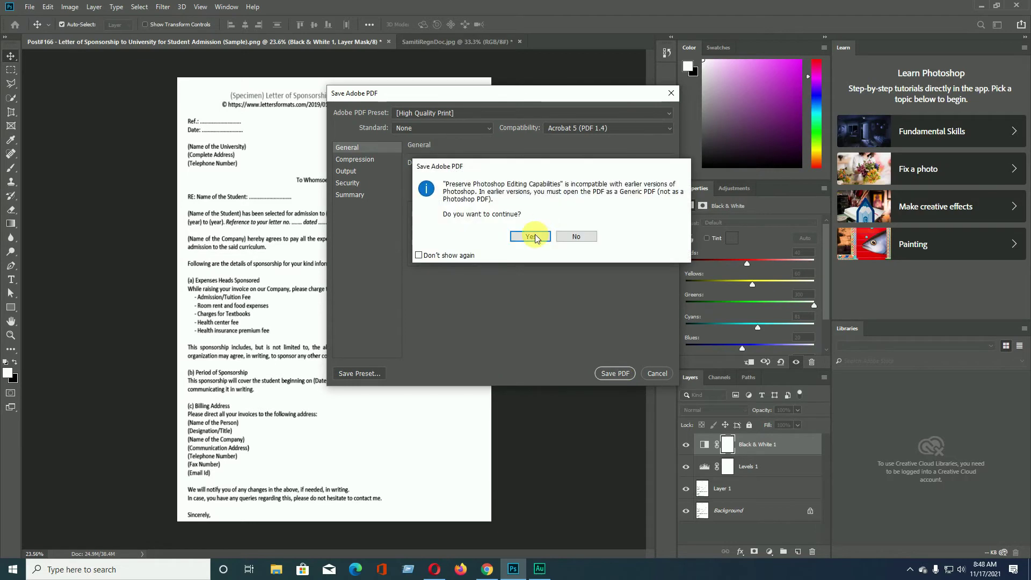
{"action": "left_click", "coordinate": [523, 235]}
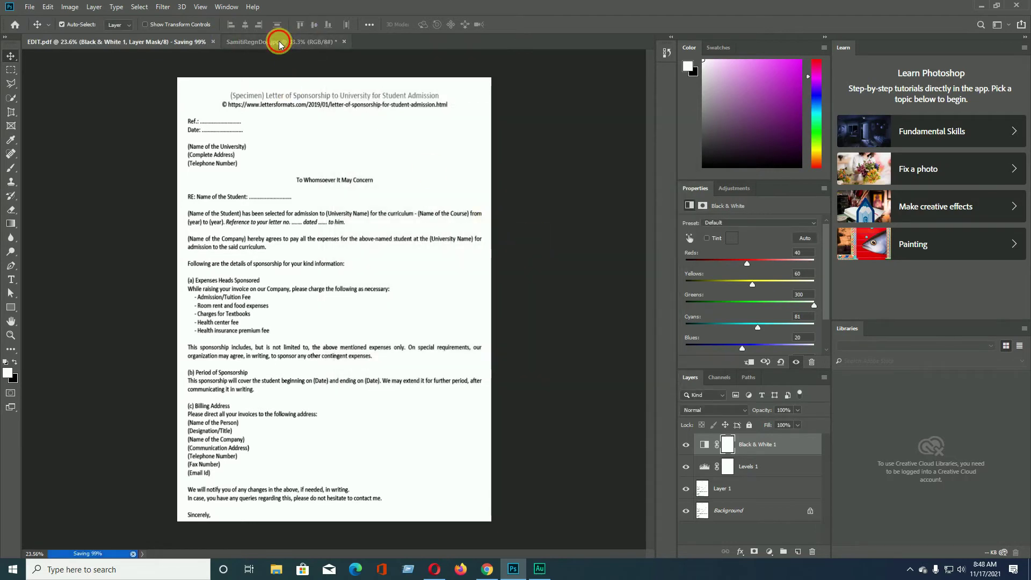
{"action": "left_click", "coordinate": [278, 41]}
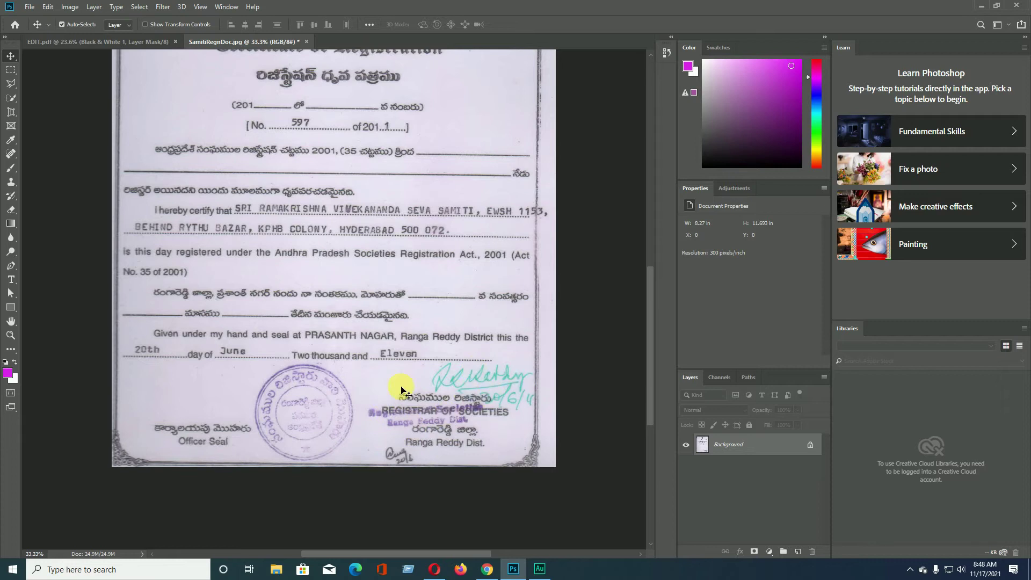
Step: Create a new layer named Layer 1 on the registration certificate
{"action": "scroll", "coordinate": [349, 344], "scroll_direction": "up", "scroll_amount": 3}
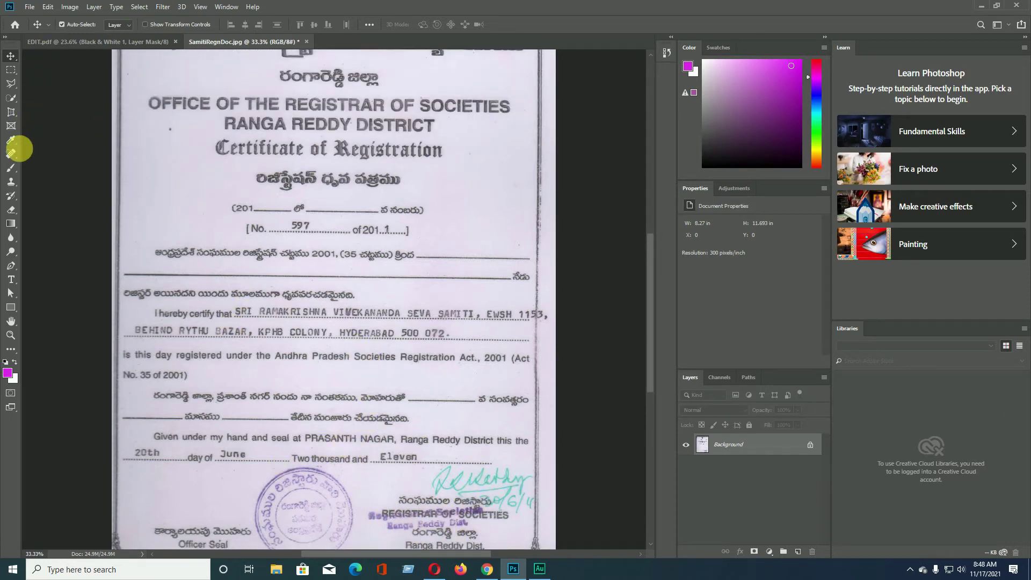
{"action": "scroll", "coordinate": [430, 314], "scroll_direction": "down", "scroll_amount": 1}
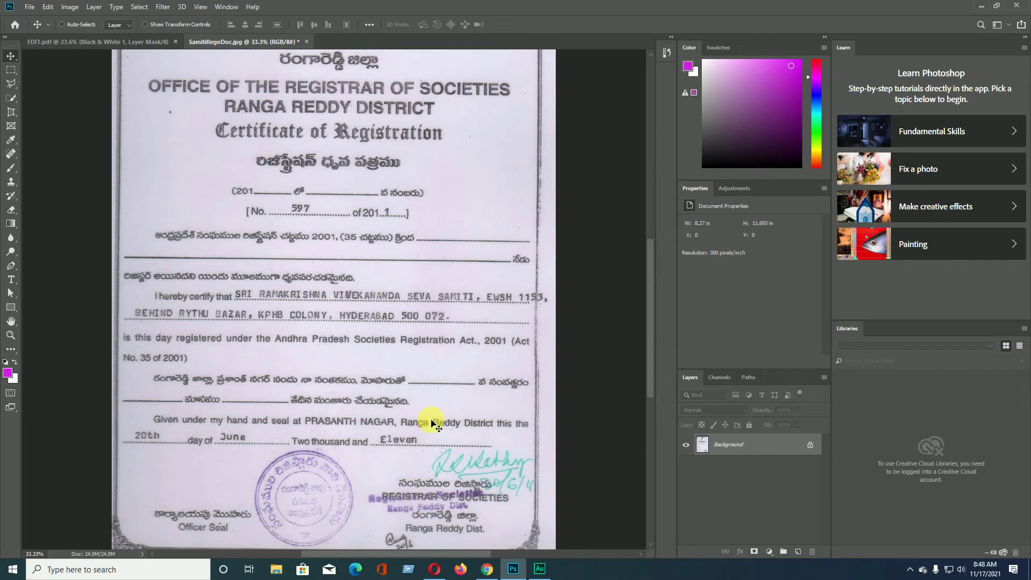
{"action": "key", "text": "ctrl+shift+n"}
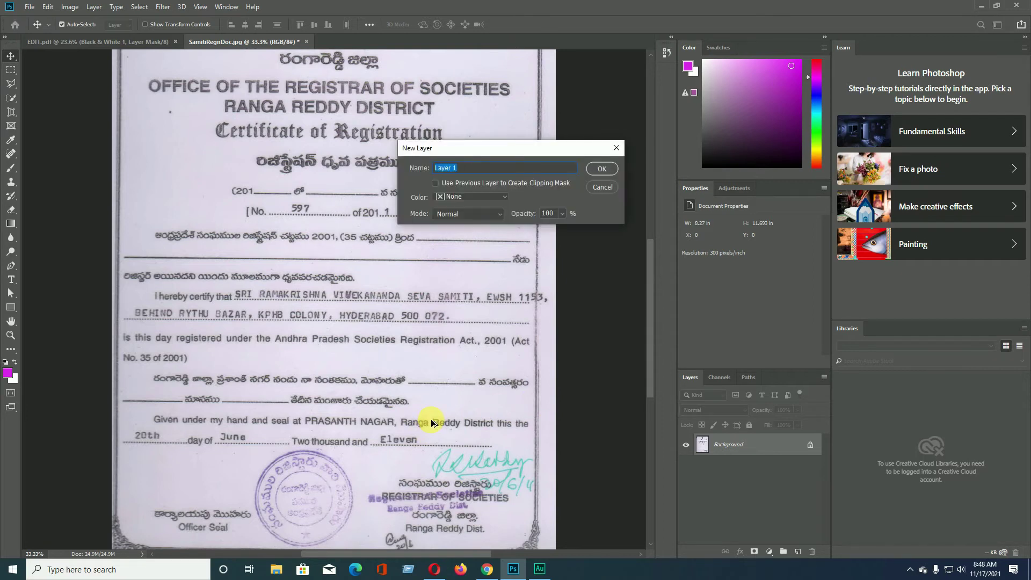
{"action": "key", "text": "Return"}
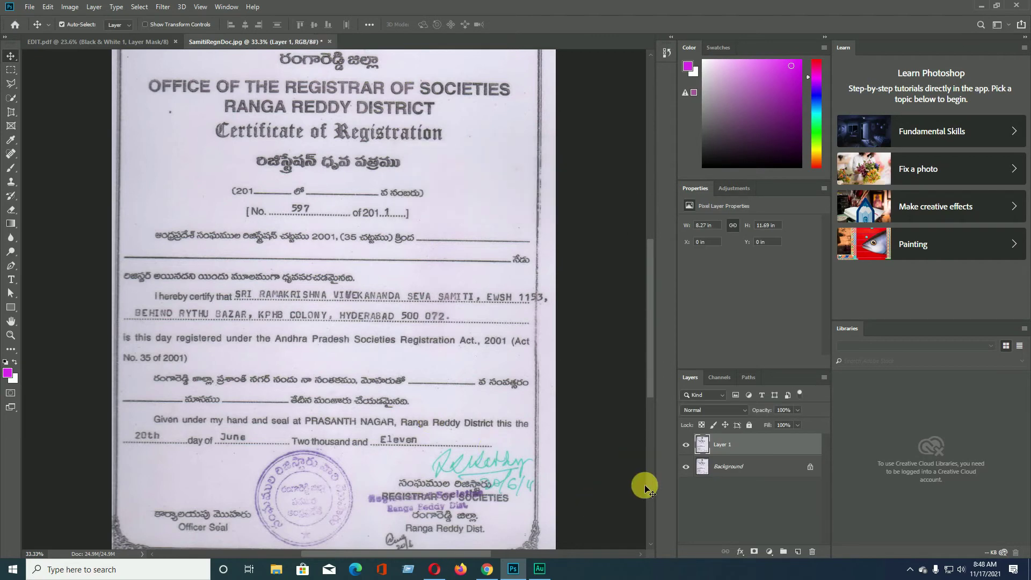
{"action": "scroll", "coordinate": [408, 346], "scroll_direction": "down", "scroll_amount": 1}
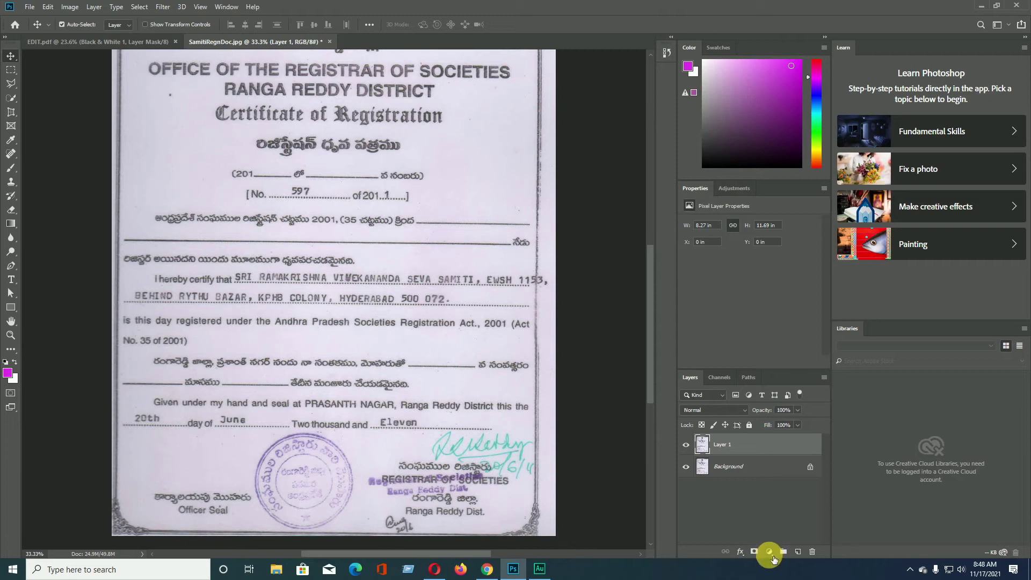
Step: Add a Levels adjustment layer to the certificate with the black input at 72
{"action": "left_click", "coordinate": [770, 551]}
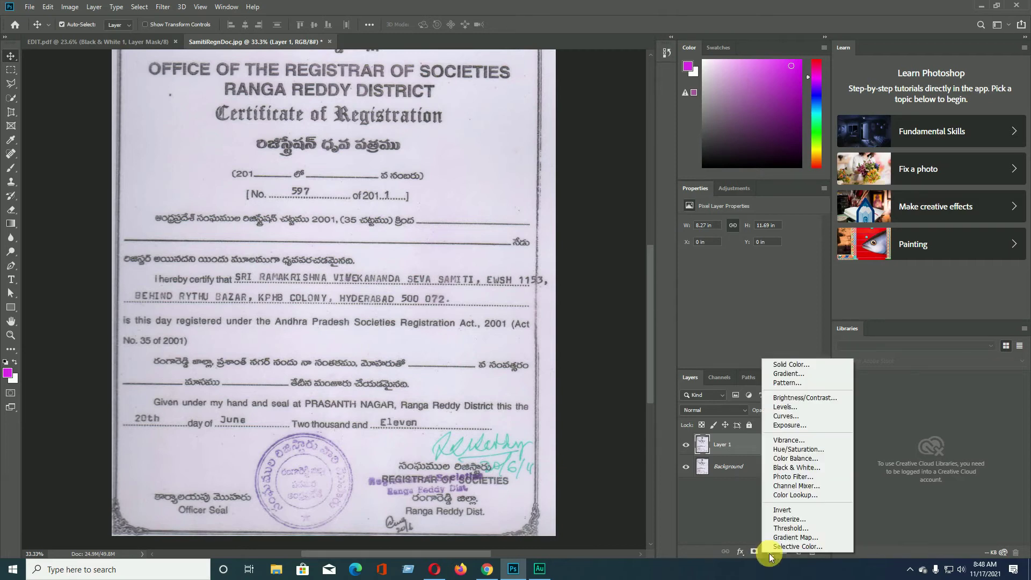
{"action": "left_click", "coordinate": [787, 407]}
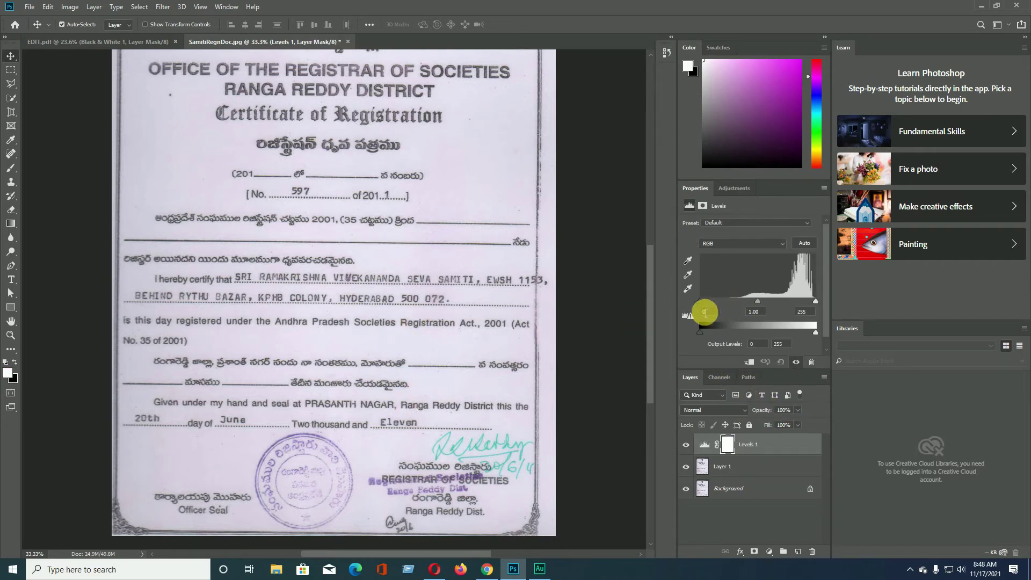
{"action": "left_click", "coordinate": [701, 301]}
{"action": "left_click_drag", "start_coordinate": [700, 301], "coordinate": [729, 302]}
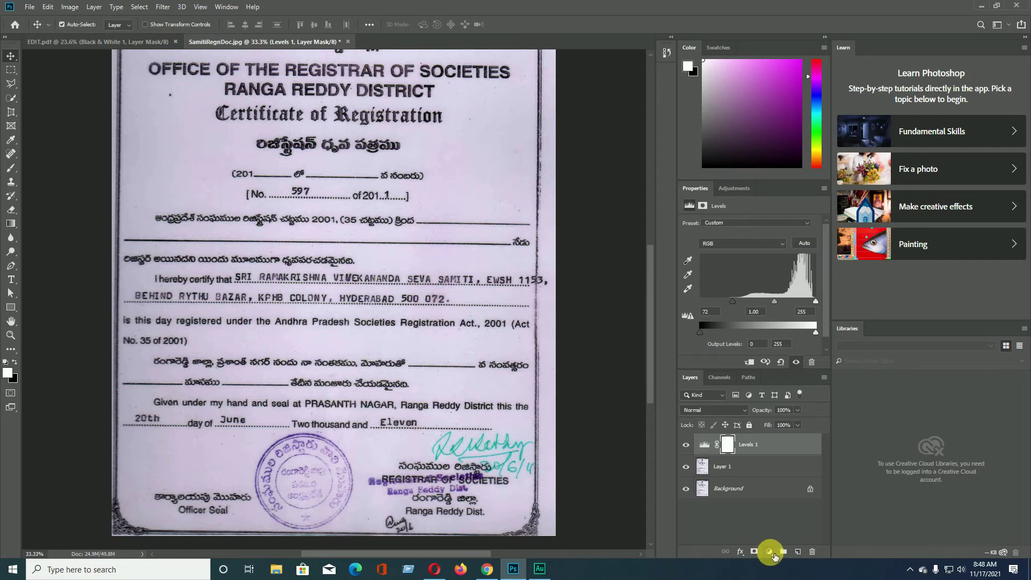
{"action": "left_click", "coordinate": [769, 552]}
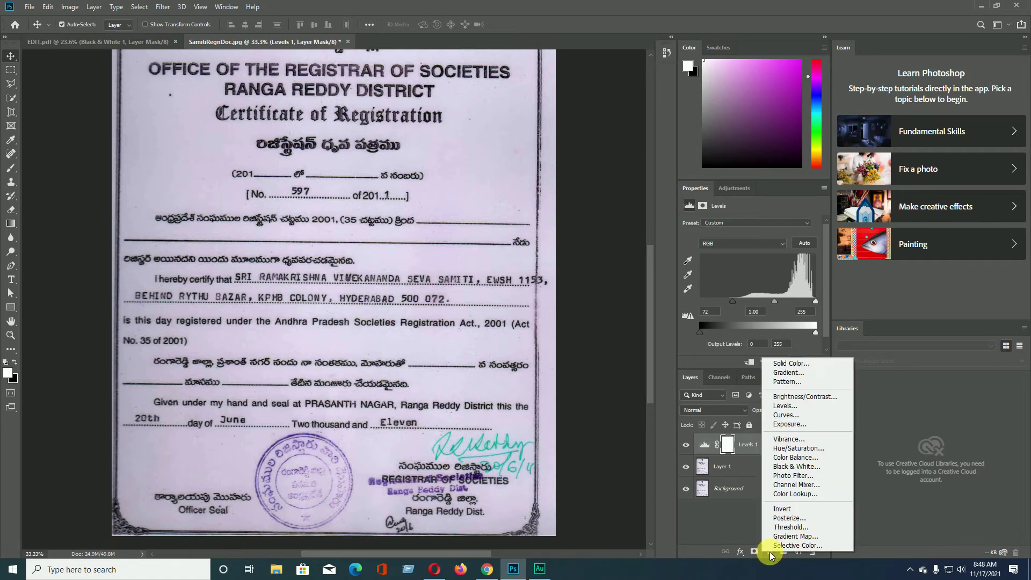
Step: Add a Black & White adjustment with Blues, Magentas and Cyans pushed to 300
{"action": "left_click", "coordinate": [792, 467]}
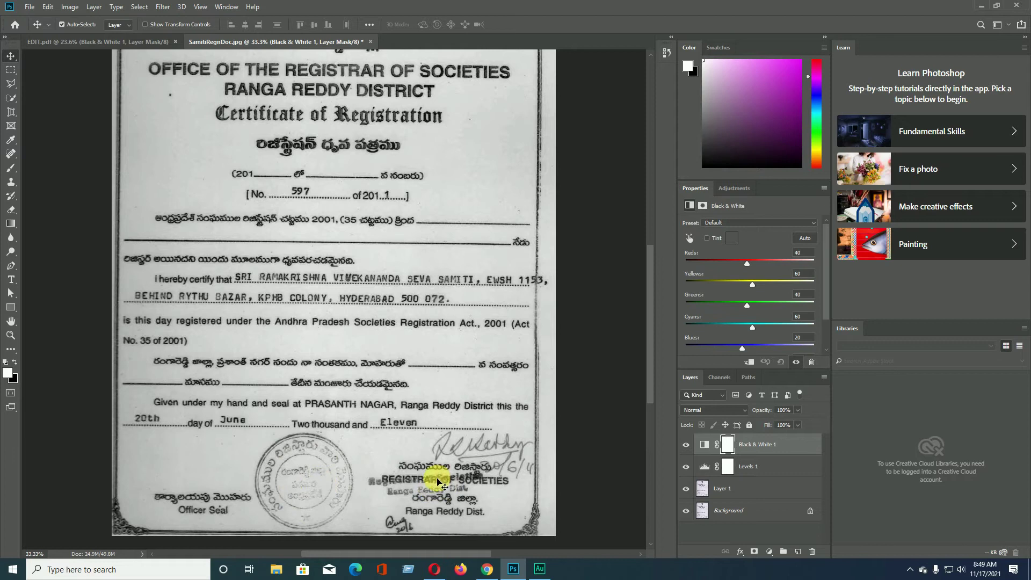
{"action": "scroll", "coordinate": [733, 291], "scroll_direction": "down", "scroll_amount": 1}
{"action": "scroll", "coordinate": [736, 295], "scroll_direction": "down", "scroll_amount": 1}
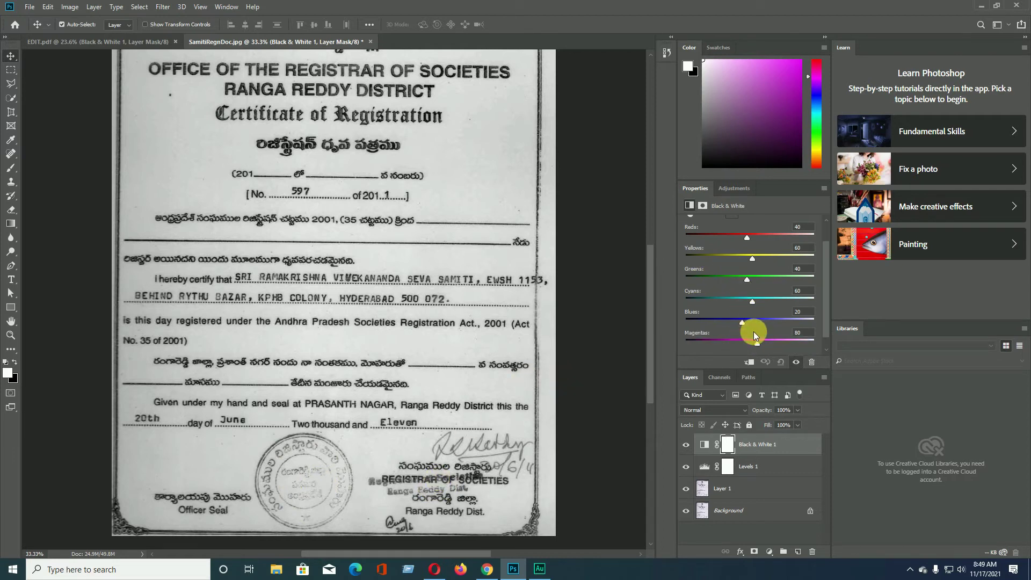
{"action": "left_click_drag", "start_coordinate": [745, 321], "coordinate": [816, 326]}
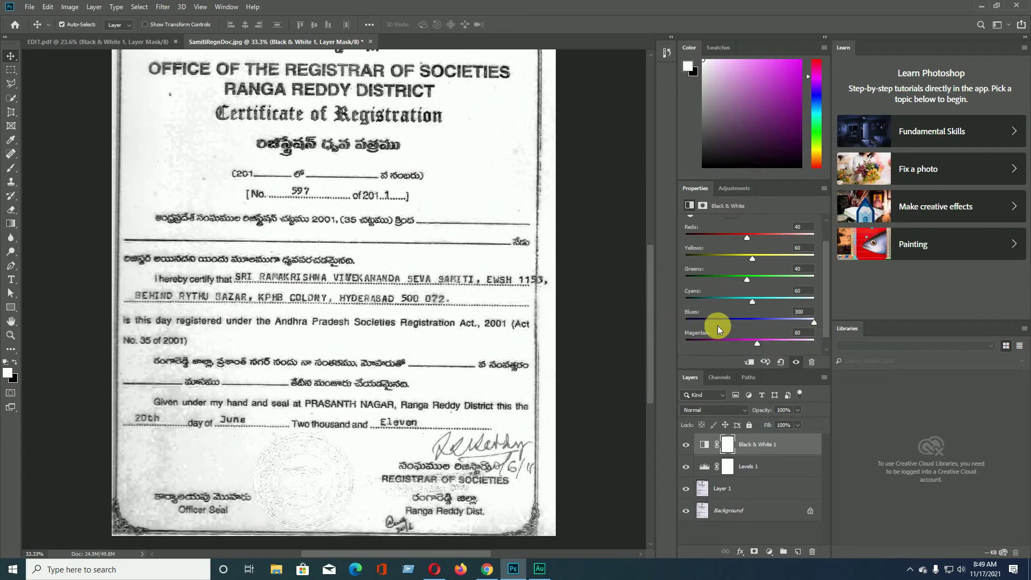
{"action": "left_click_drag", "start_coordinate": [761, 347], "coordinate": [790, 346]}
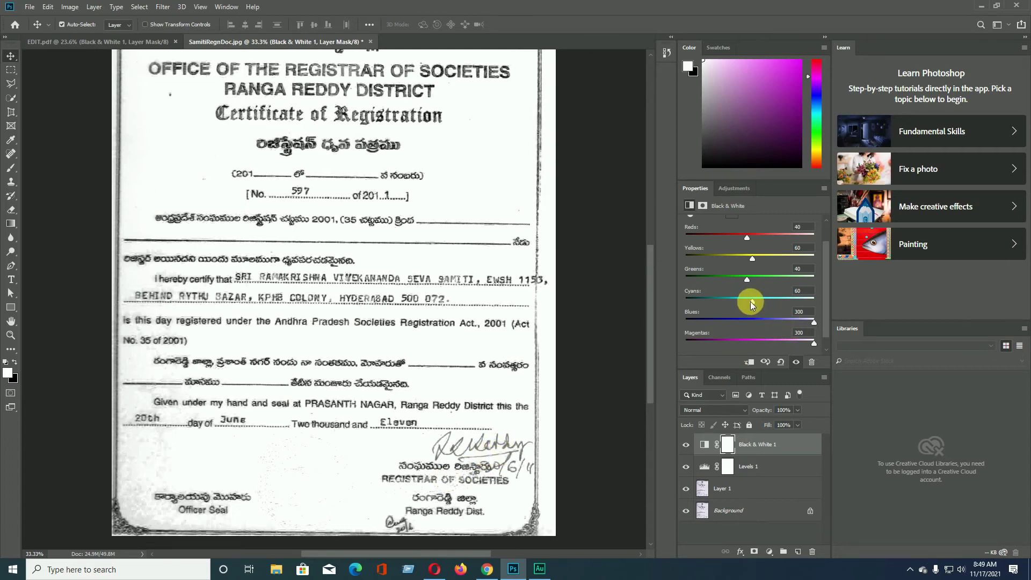
{"action": "left_click_drag", "start_coordinate": [757, 302], "coordinate": [814, 307]}
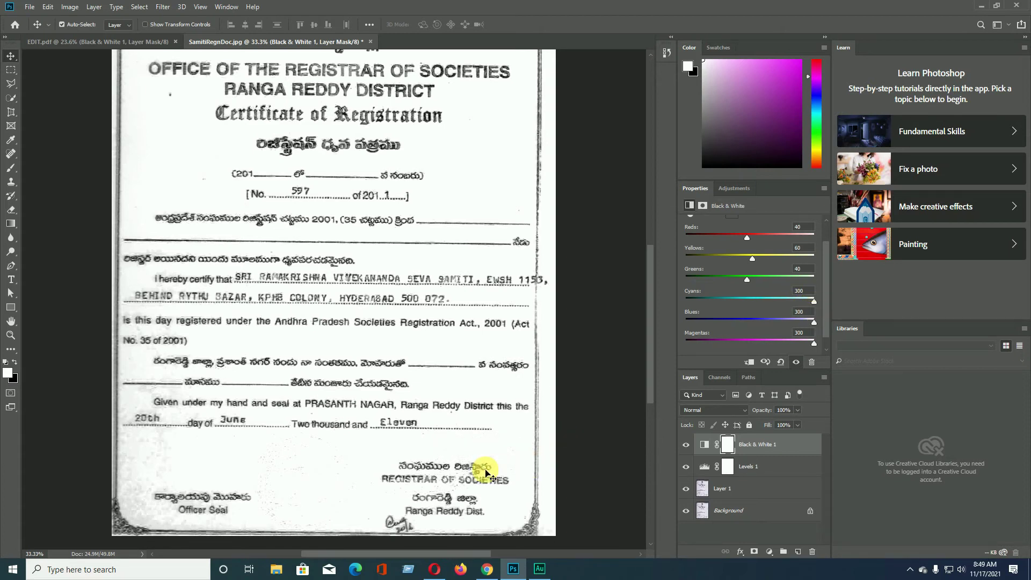
{"action": "scroll", "coordinate": [410, 391], "scroll_direction": "up", "scroll_amount": 1}
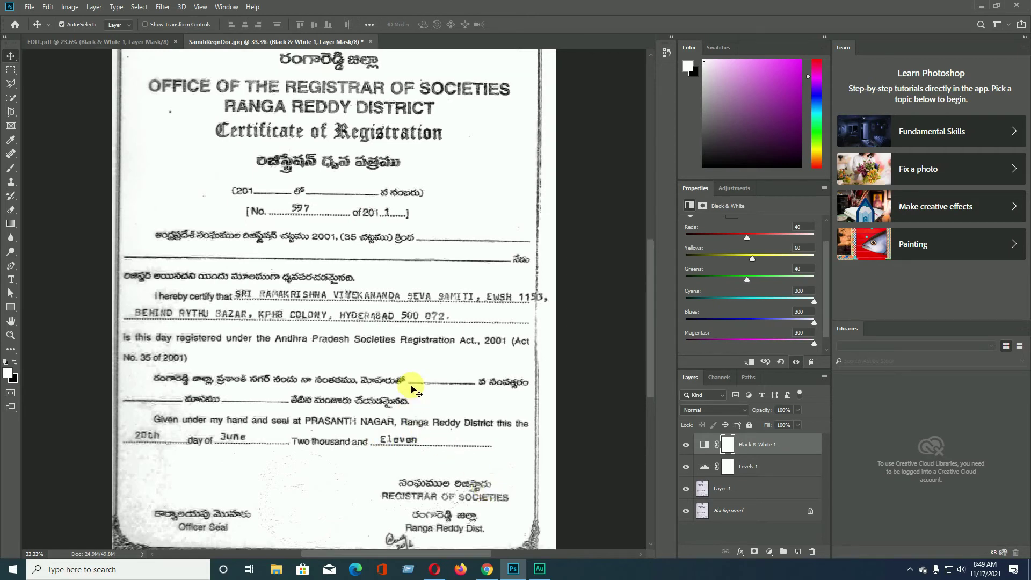
{"action": "scroll", "coordinate": [269, 260], "scroll_direction": "up", "scroll_amount": 2}
Step: Save the certificate on the Desktop as the Photoshop PDF SIGN.pdf
{"action": "left_click", "coordinate": [29, 7]}
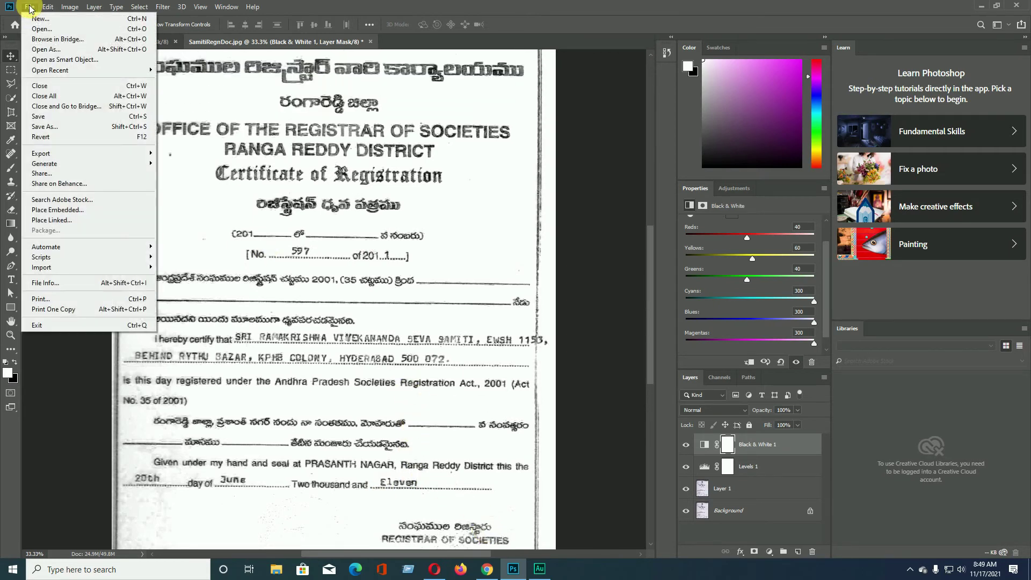
{"action": "left_click", "coordinate": [54, 123]}
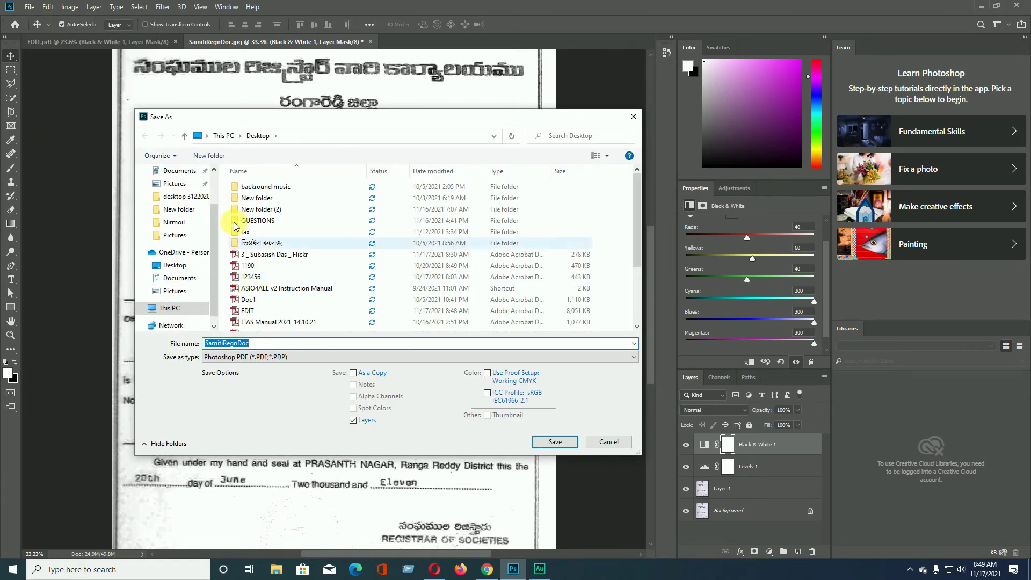
{"action": "scroll", "coordinate": [183, 231], "scroll_direction": "up", "scroll_amount": 2}
{"action": "left_click", "coordinate": [183, 196]}
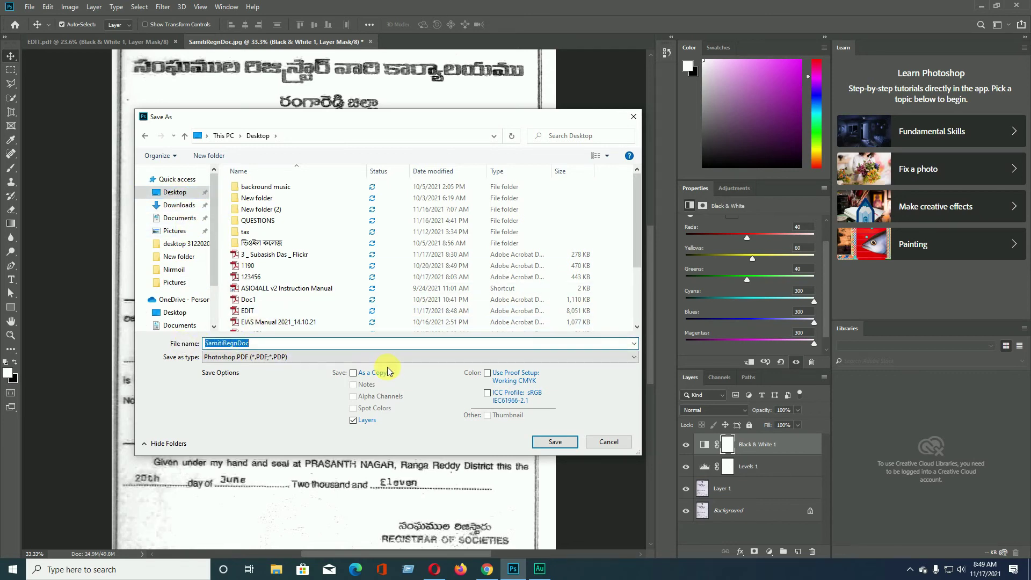
{"action": "type", "text": "Sl"}
{"action": "left_click", "coordinate": [552, 442]}
{"action": "left_click", "coordinate": [518, 218]}
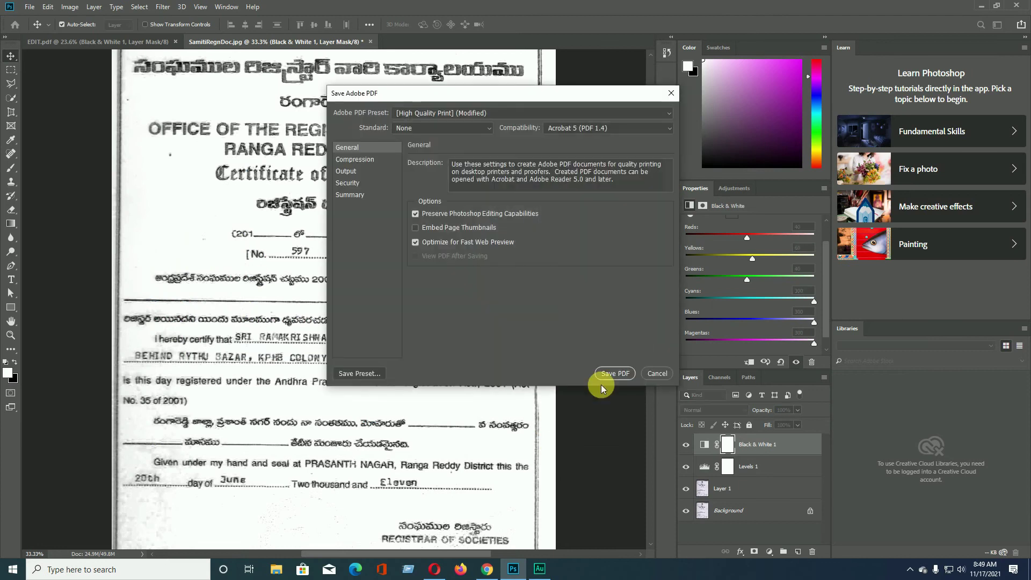
{"action": "left_click", "coordinate": [610, 374]}
{"action": "left_click", "coordinate": [537, 240]}
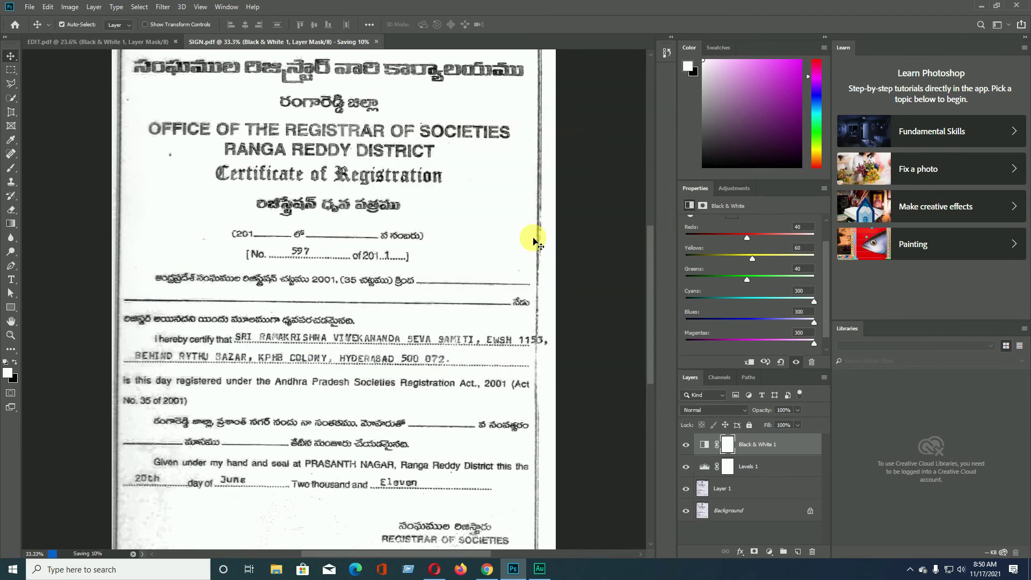
{"action": "scroll", "coordinate": [442, 299], "scroll_direction": "down", "scroll_amount": 1}
{"action": "scroll", "coordinate": [437, 329], "scroll_direction": "down", "scroll_amount": 1}
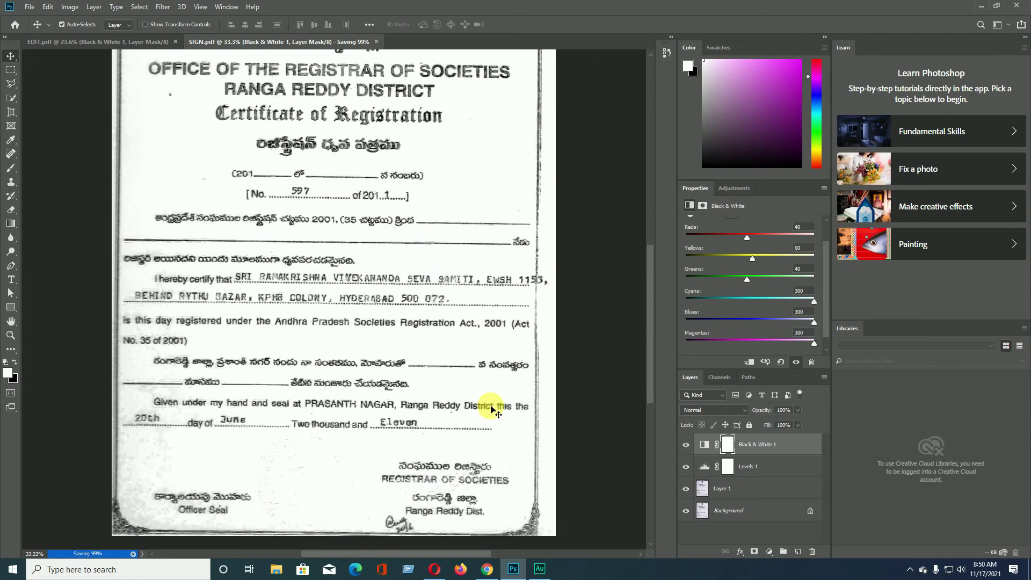
{"action": "scroll", "coordinate": [490, 406], "scroll_direction": "down", "scroll_amount": 1}
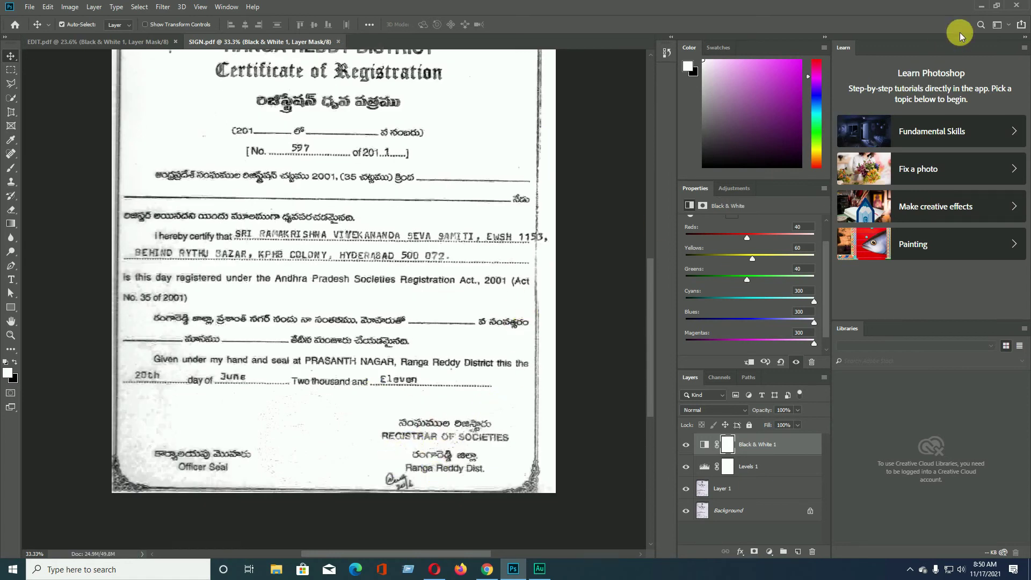
Step: Open SIGN.pdf in Adobe Reader from the desktop, scroll through it, then minimize Reader
{"action": "left_click", "coordinate": [977, 9]}
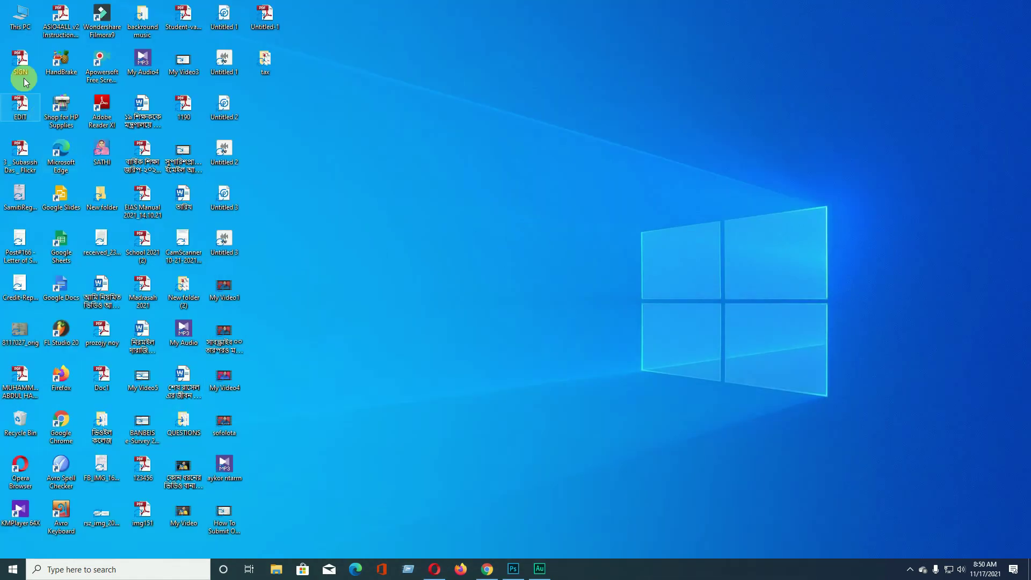
{"action": "double_click", "coordinate": [23, 68]}
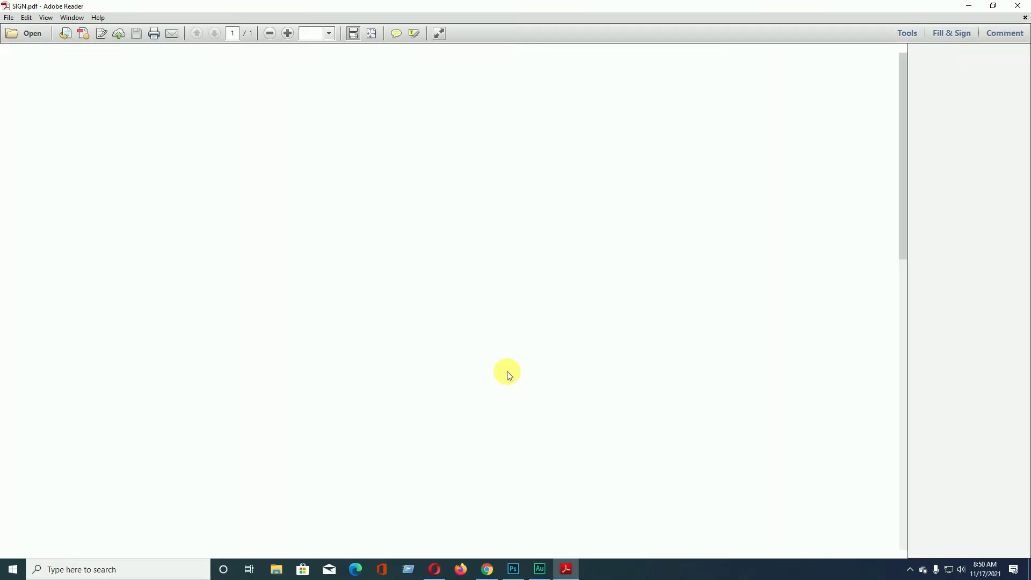
{"action": "scroll", "coordinate": [481, 346], "scroll_direction": "down", "scroll_amount": 5}
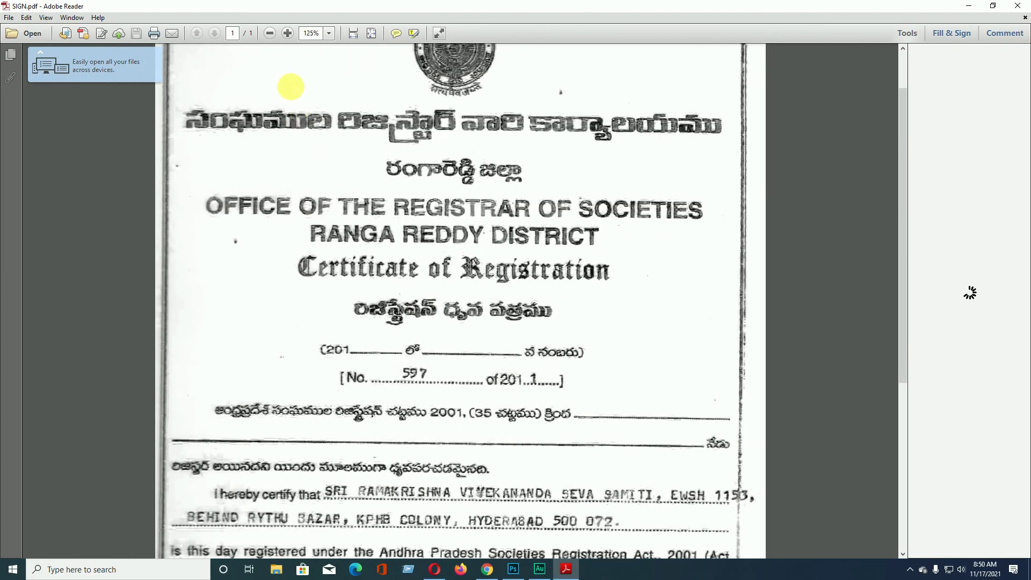
{"action": "scroll", "coordinate": [375, 188], "scroll_direction": "down", "scroll_amount": 3}
{"action": "scroll", "coordinate": [442, 237], "scroll_direction": "down", "scroll_amount": 3}
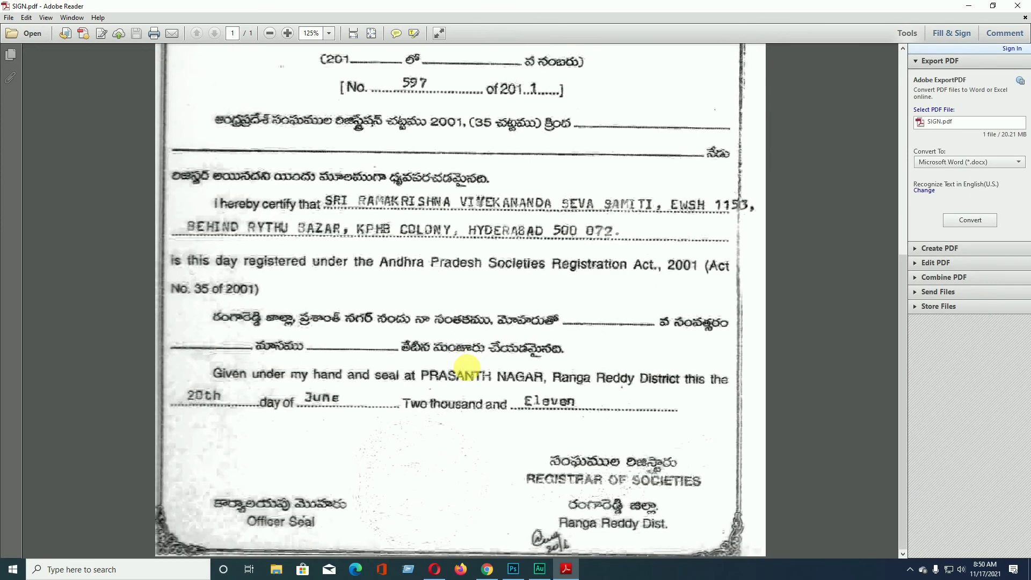
{"action": "scroll", "coordinate": [472, 403], "scroll_direction": "up", "scroll_amount": 1}
{"action": "scroll", "coordinate": [490, 405], "scroll_direction": "up", "scroll_amount": 1}
{"action": "scroll", "coordinate": [616, 477], "scroll_direction": "down", "scroll_amount": 2}
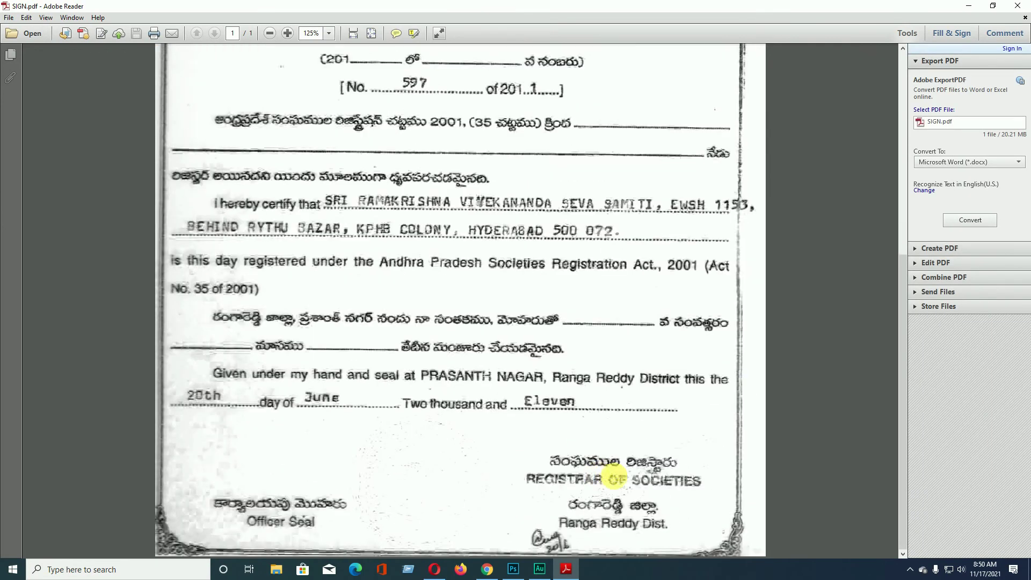
{"action": "scroll", "coordinate": [553, 364], "scroll_direction": "up", "scroll_amount": 1}
{"action": "scroll", "coordinate": [583, 337], "scroll_direction": "up", "scroll_amount": 3}
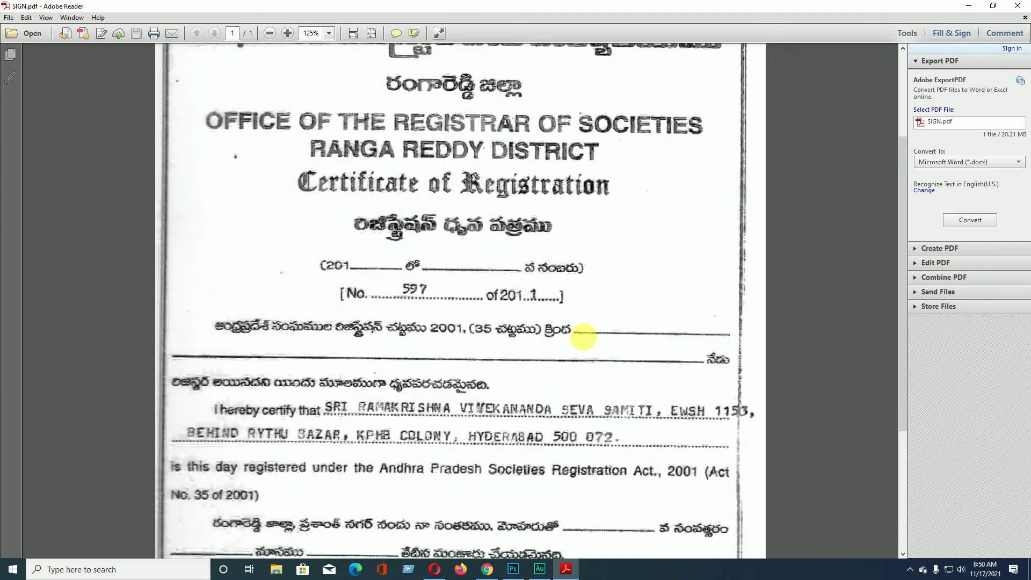
{"action": "scroll", "coordinate": [584, 336], "scroll_direction": "up", "scroll_amount": 3}
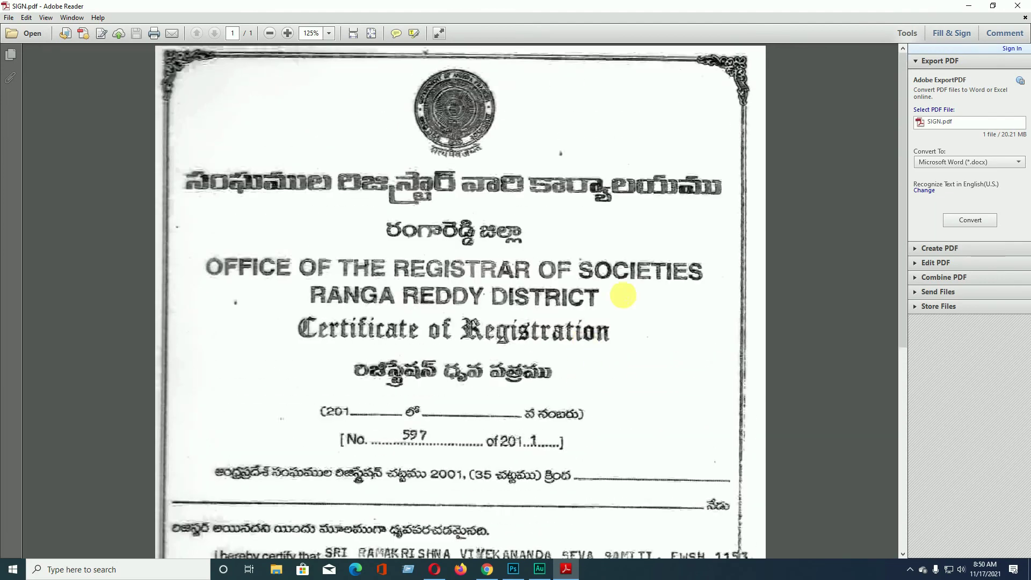
{"action": "left_click", "coordinate": [971, 10]}
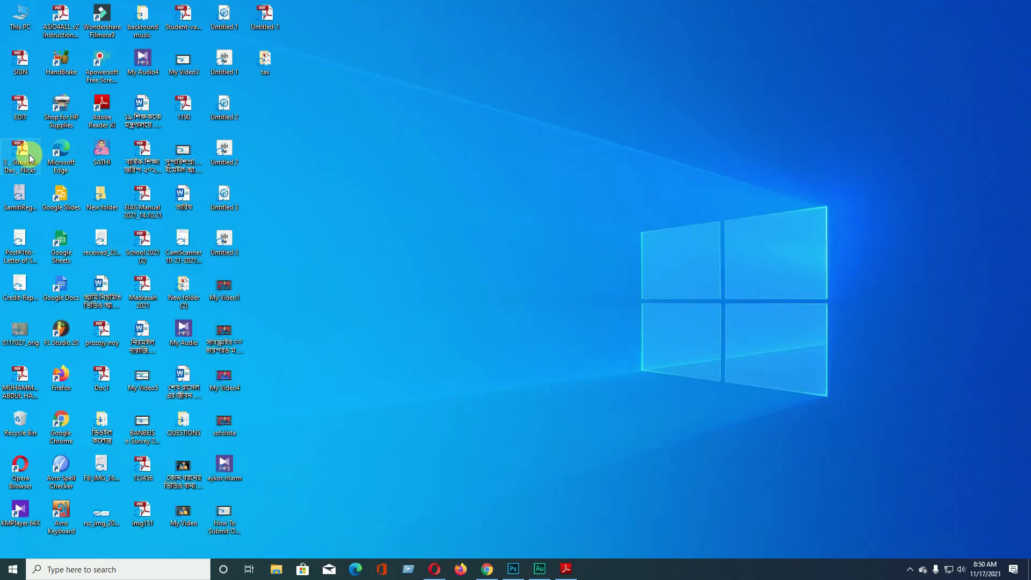
Step: Close a wrongly opened PDF, then open EDIT.pdf and scroll through the letter
{"action": "double_click", "coordinate": [25, 153]}
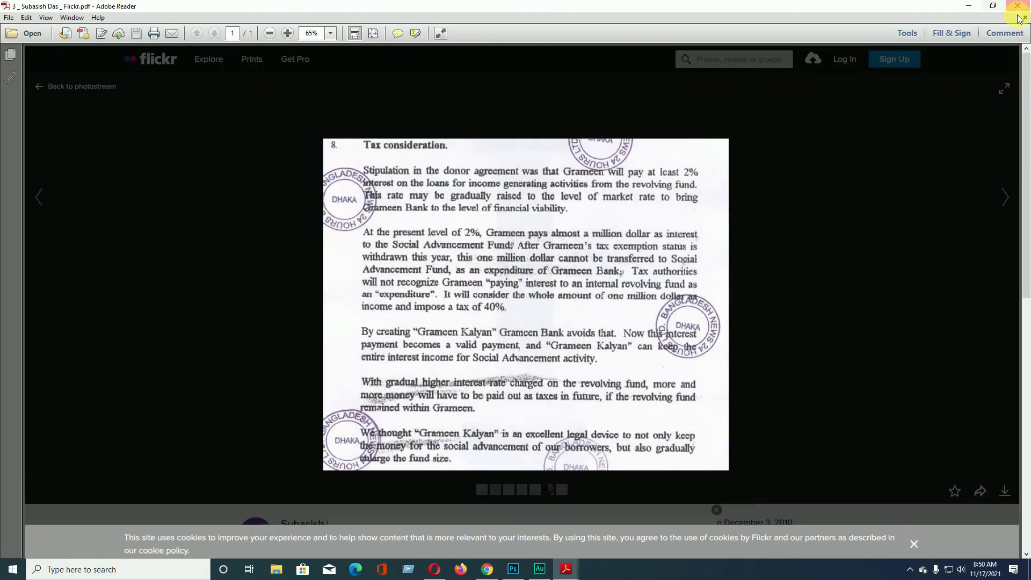
{"action": "left_click", "coordinate": [1017, 6]}
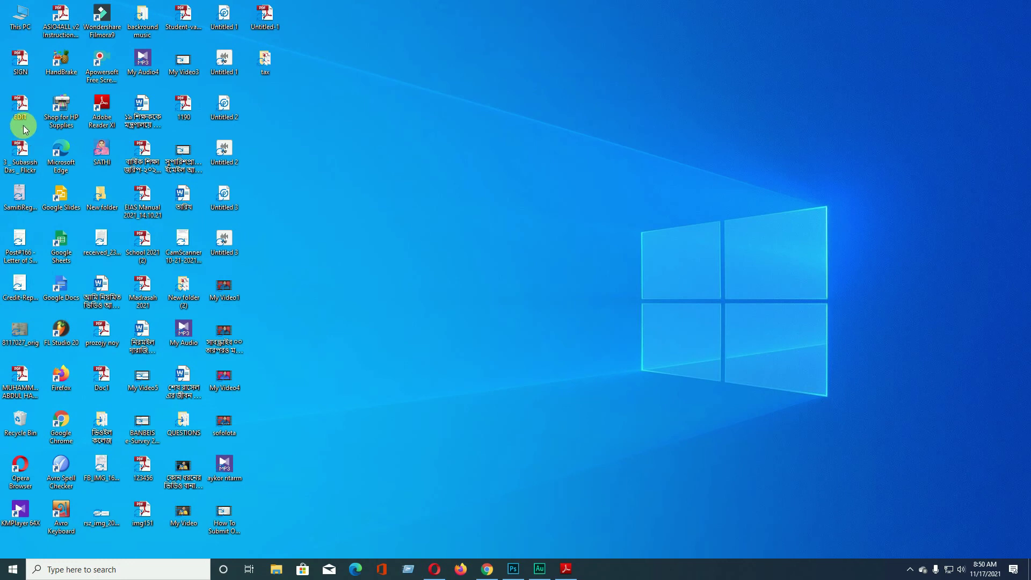
{"action": "double_click", "coordinate": [21, 106]}
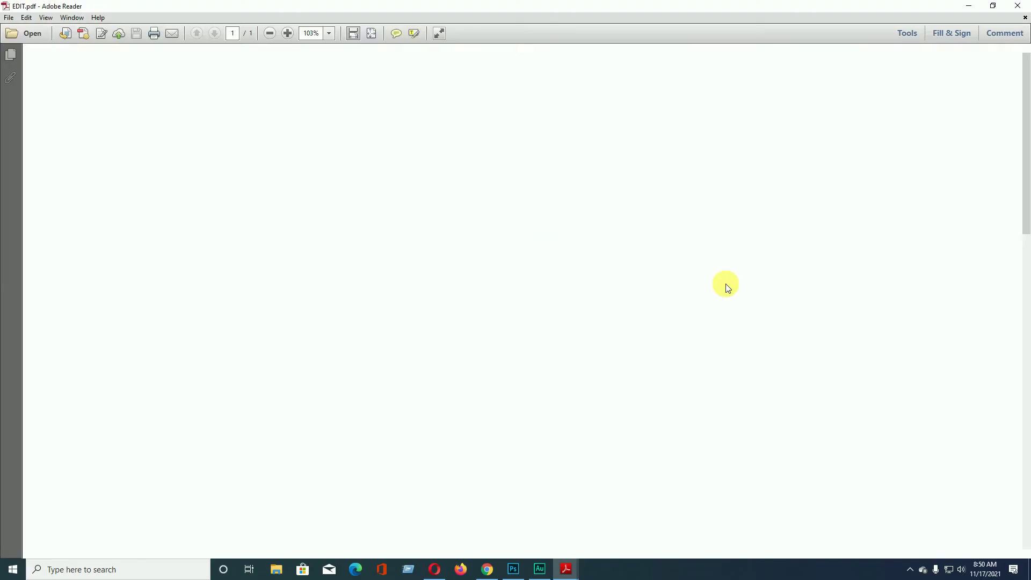
{"action": "scroll", "coordinate": [626, 361], "scroll_direction": "down", "scroll_amount": 4}
{"action": "scroll", "coordinate": [637, 404], "scroll_direction": "down", "scroll_amount": 4}
{"action": "scroll", "coordinate": [653, 417], "scroll_direction": "up", "scroll_amount": 3}
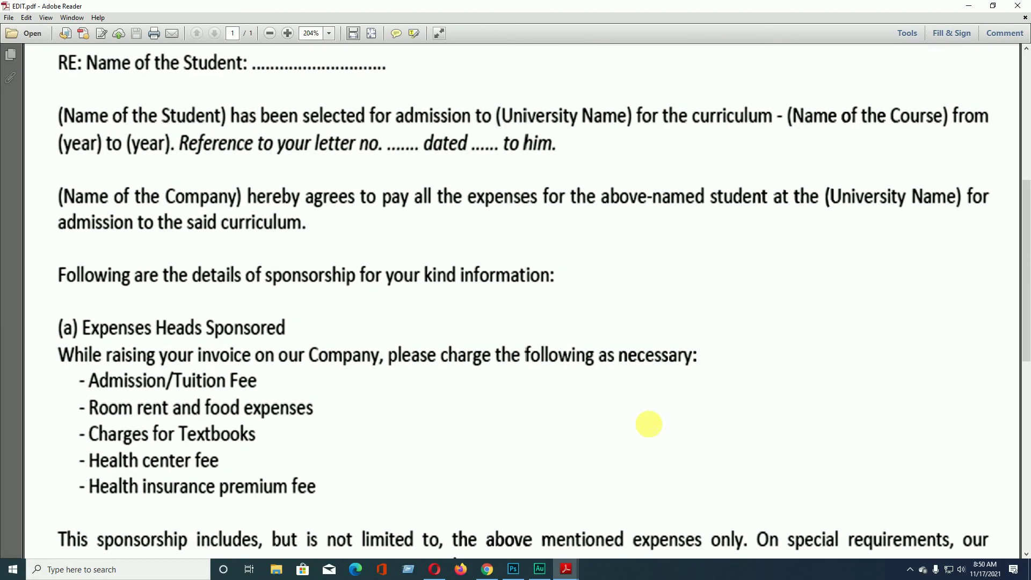
{"action": "scroll", "coordinate": [651, 421], "scroll_direction": "down", "scroll_amount": 1}
{"action": "scroll", "coordinate": [434, 288], "scroll_direction": "down", "scroll_amount": 4}
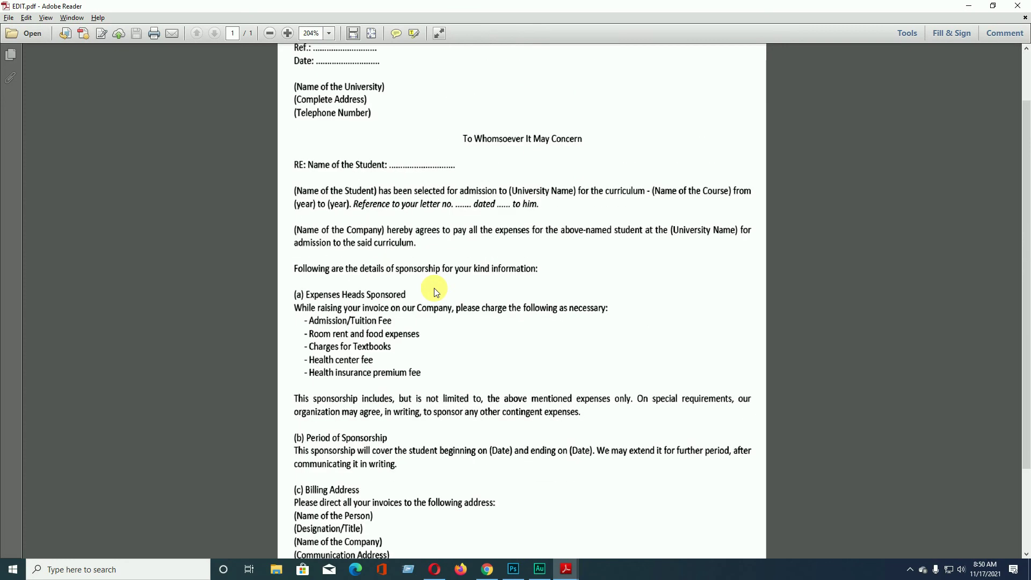
{"action": "scroll", "coordinate": [644, 215], "scroll_direction": "down", "scroll_amount": 3}
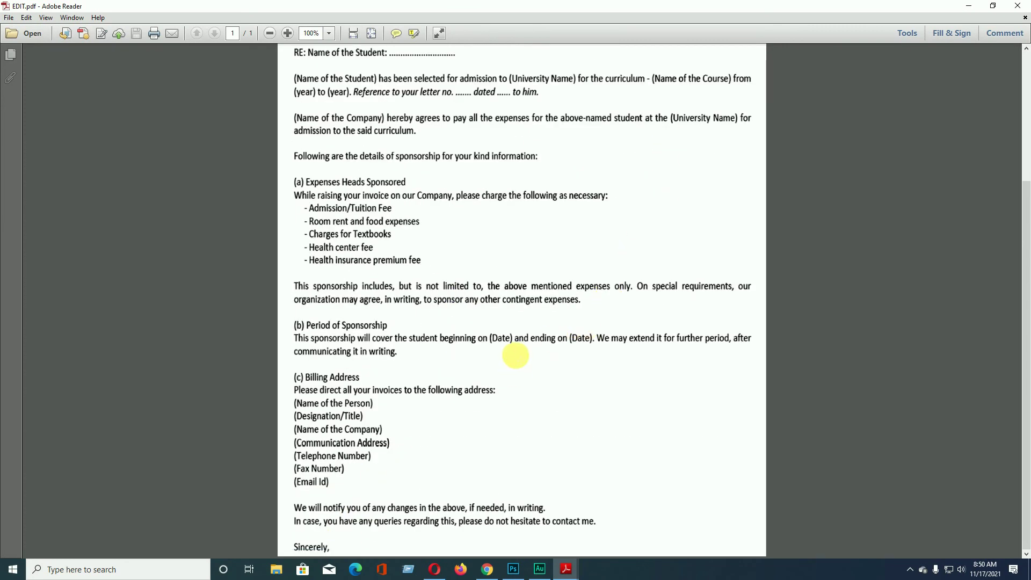
Step: Undo the Black & White layer and Levels change, restoring the coloured stamp and signature
{"action": "left_click", "coordinate": [513, 569]}
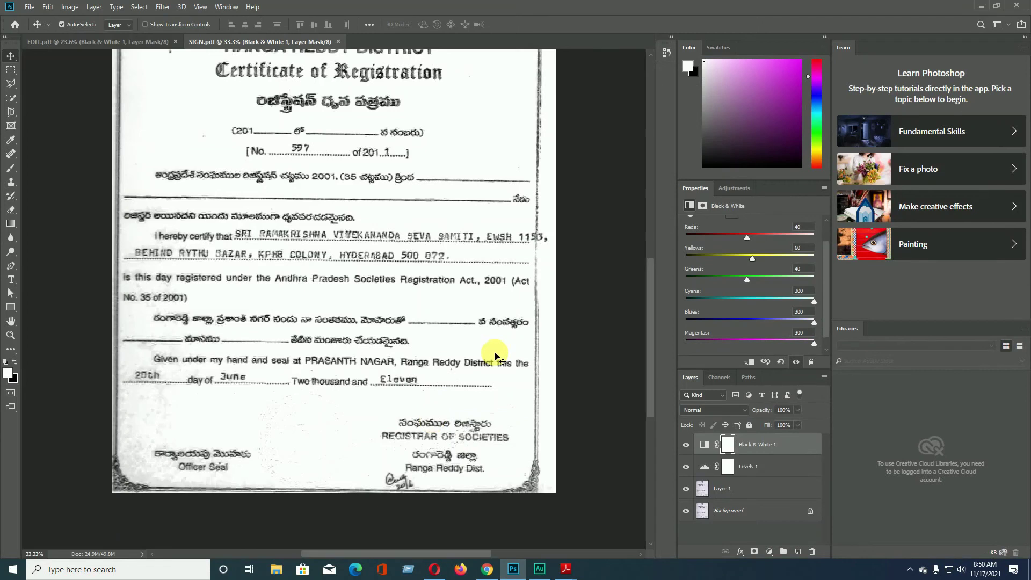
{"action": "scroll", "coordinate": [265, 225], "scroll_direction": "up", "scroll_amount": 5}
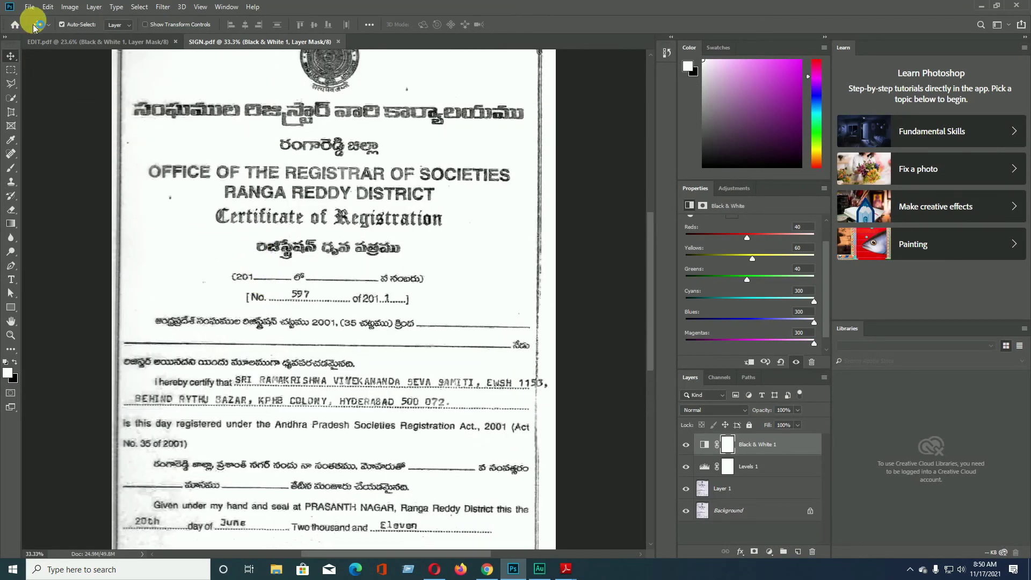
{"action": "left_click", "coordinate": [48, 7]}
{"action": "left_click", "coordinate": [75, 19]}
{"action": "left_click", "coordinate": [48, 7]}
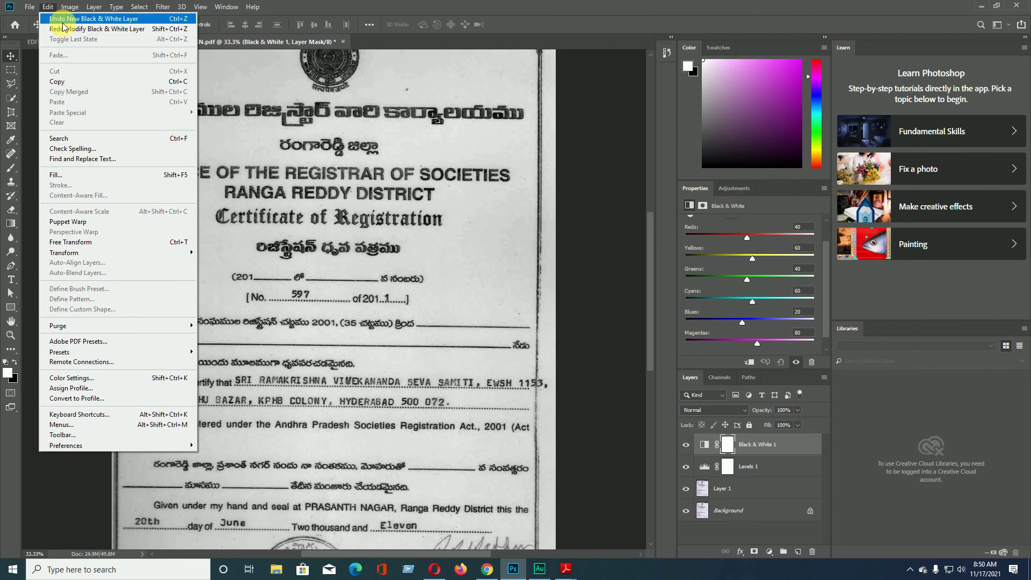
{"action": "left_click", "coordinate": [67, 19]}
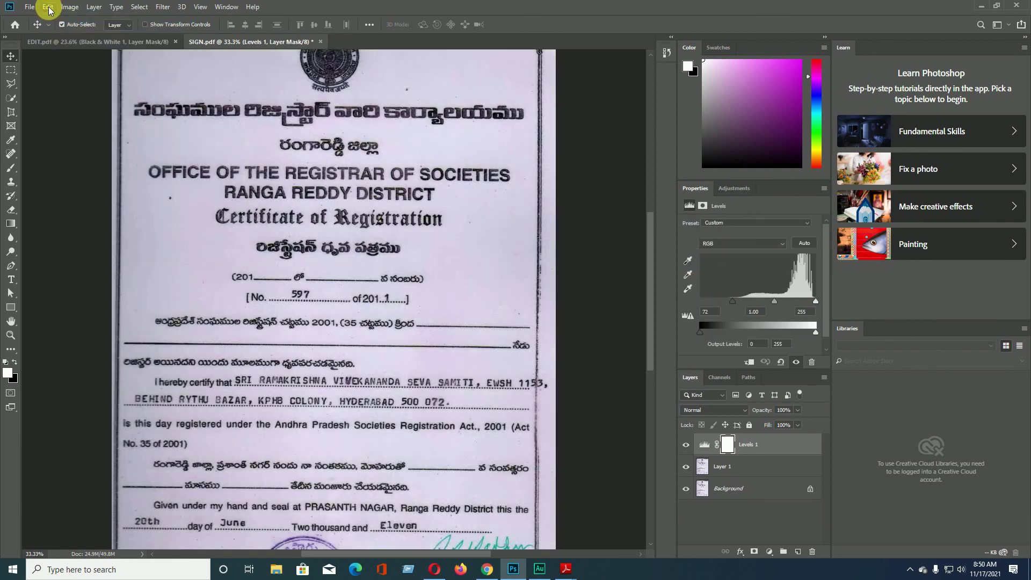
{"action": "left_click", "coordinate": [48, 7]}
{"action": "left_click", "coordinate": [62, 19]}
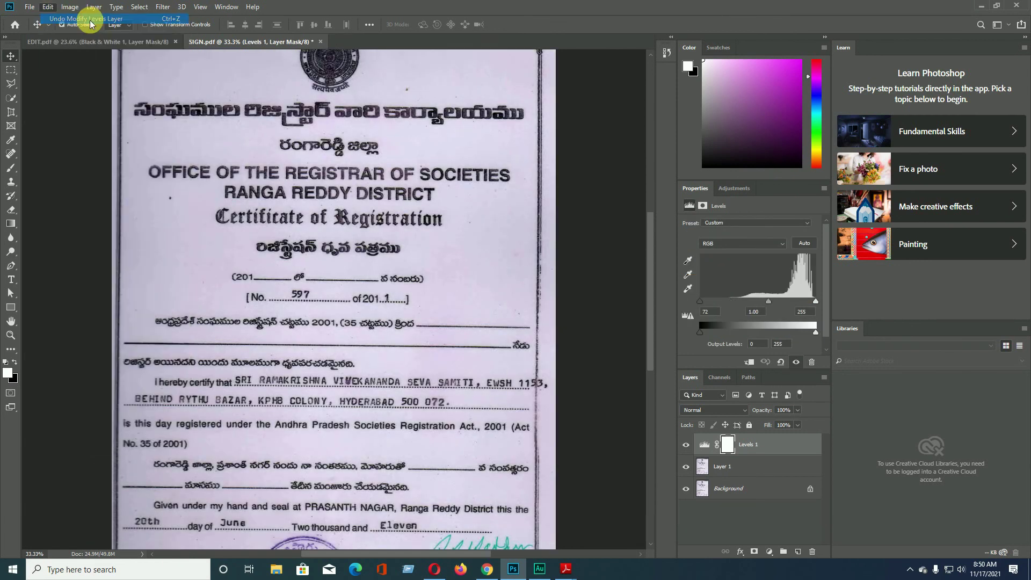
{"action": "scroll", "coordinate": [215, 204], "scroll_direction": "down", "scroll_amount": 2}
{"action": "scroll", "coordinate": [335, 311], "scroll_direction": "down", "scroll_amount": 2}
{"action": "scroll", "coordinate": [338, 376], "scroll_direction": "down", "scroll_amount": 2}
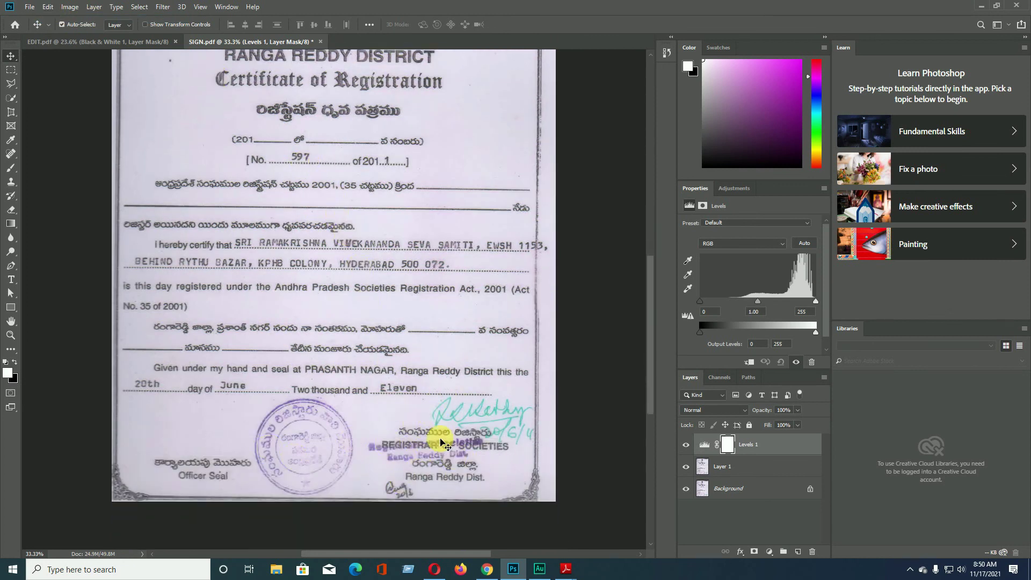
Step: Compare against SIGN.pdf in Adobe Reader by scrolling through it, then minimize Reader
{"action": "left_click", "coordinate": [549, 546]}
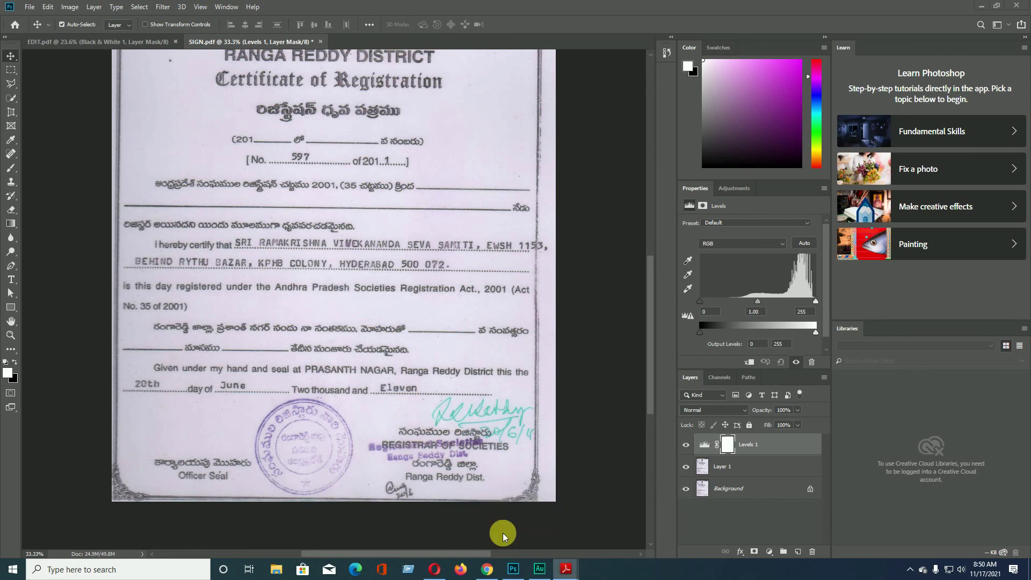
{"action": "scroll", "coordinate": [451, 411], "scroll_direction": "down", "scroll_amount": 1}
{"action": "scroll", "coordinate": [488, 437], "scroll_direction": "down", "scroll_amount": 3}
{"action": "scroll", "coordinate": [538, 451], "scroll_direction": "down", "scroll_amount": 1}
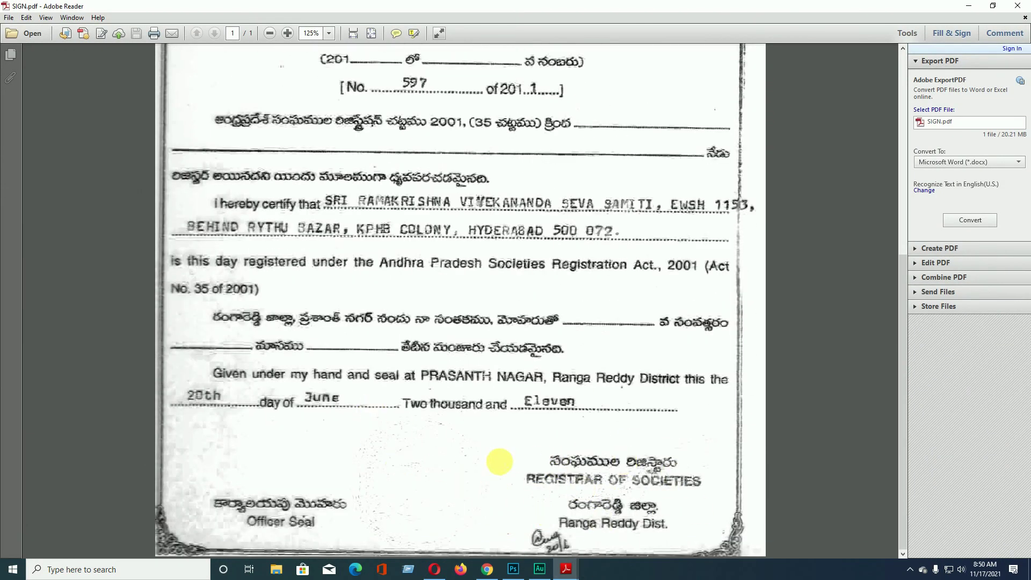
{"action": "scroll", "coordinate": [518, 450], "scroll_direction": "up", "scroll_amount": 2}
{"action": "scroll", "coordinate": [542, 398], "scroll_direction": "up", "scroll_amount": 5}
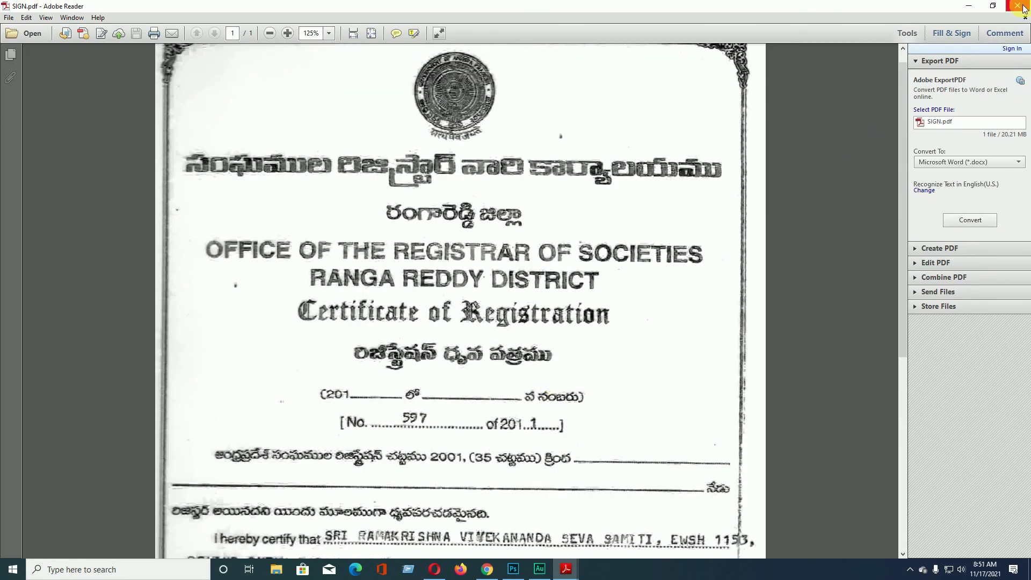
{"action": "left_click", "coordinate": [968, 6]}
{"action": "scroll", "coordinate": [358, 470], "scroll_direction": "up", "scroll_amount": 2}
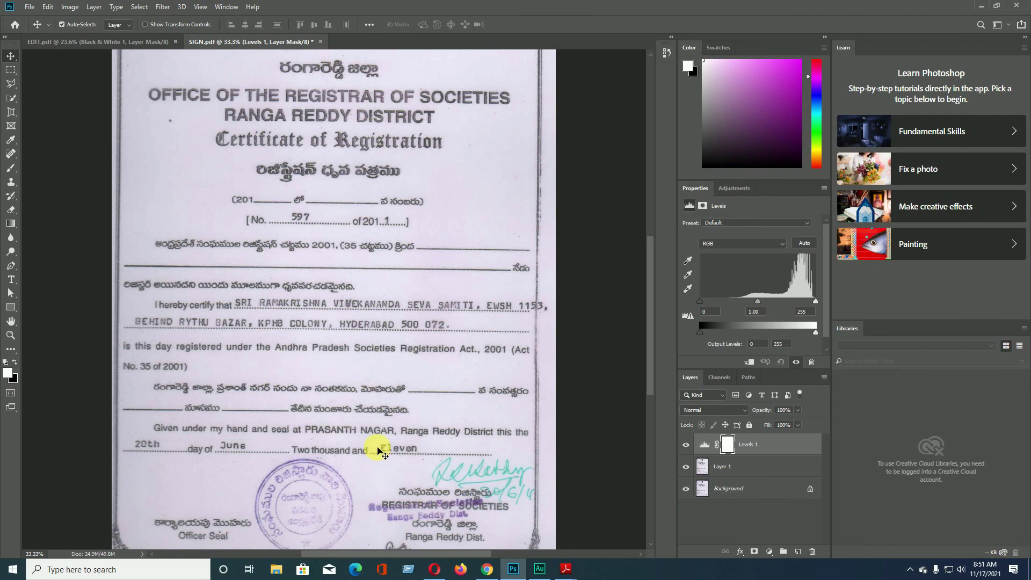
{"action": "scroll", "coordinate": [378, 449], "scroll_direction": "down", "scroll_amount": 1}
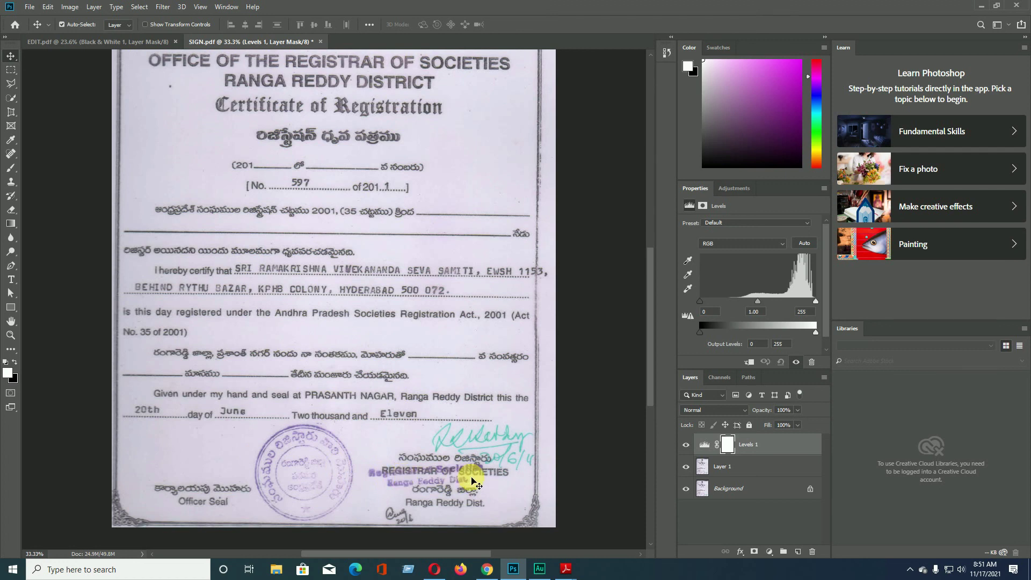
{"action": "scroll", "coordinate": [443, 475], "scroll_direction": "up", "scroll_amount": 2}
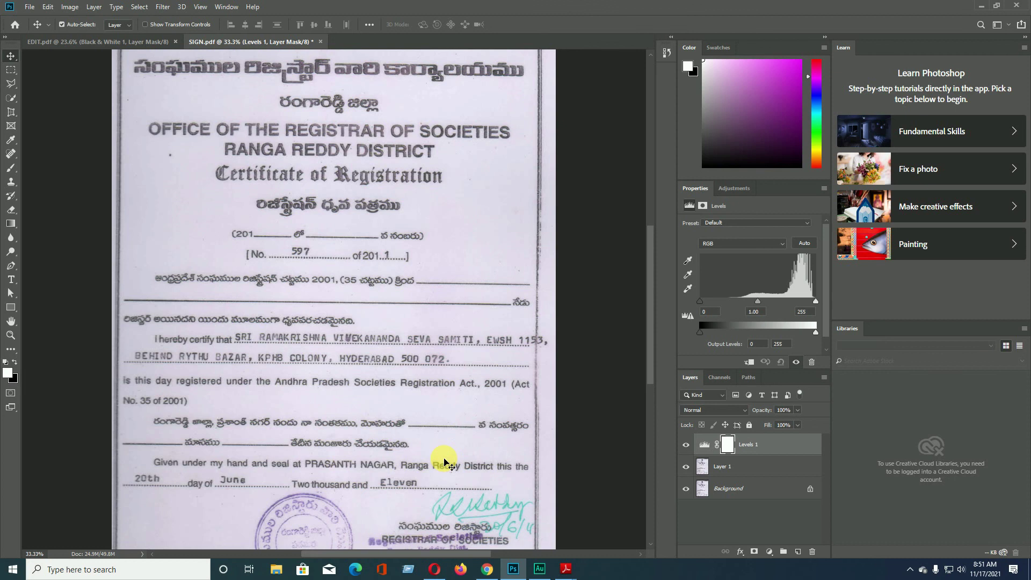
{"action": "scroll", "coordinate": [409, 460], "scroll_direction": "down", "scroll_amount": 1}
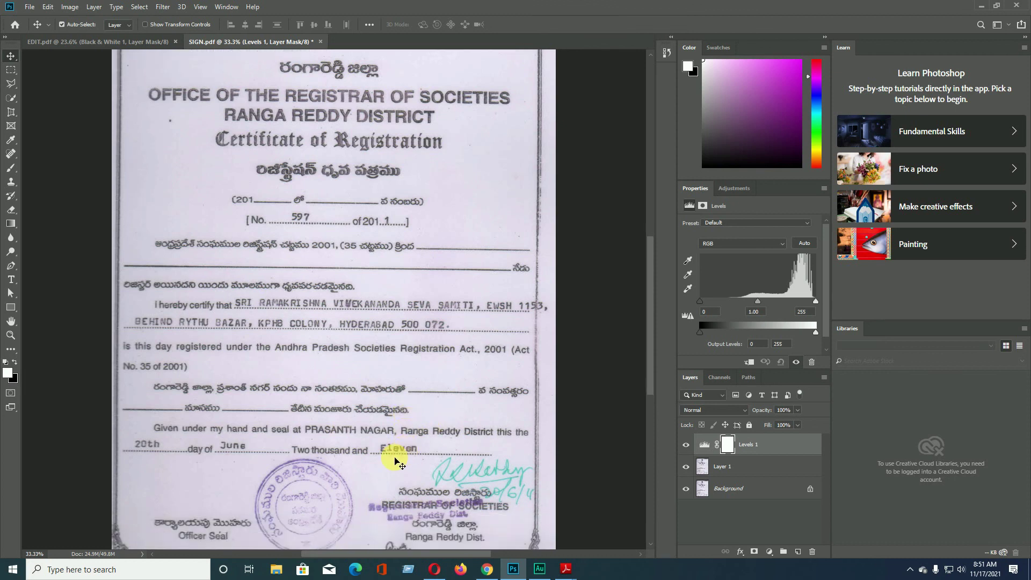